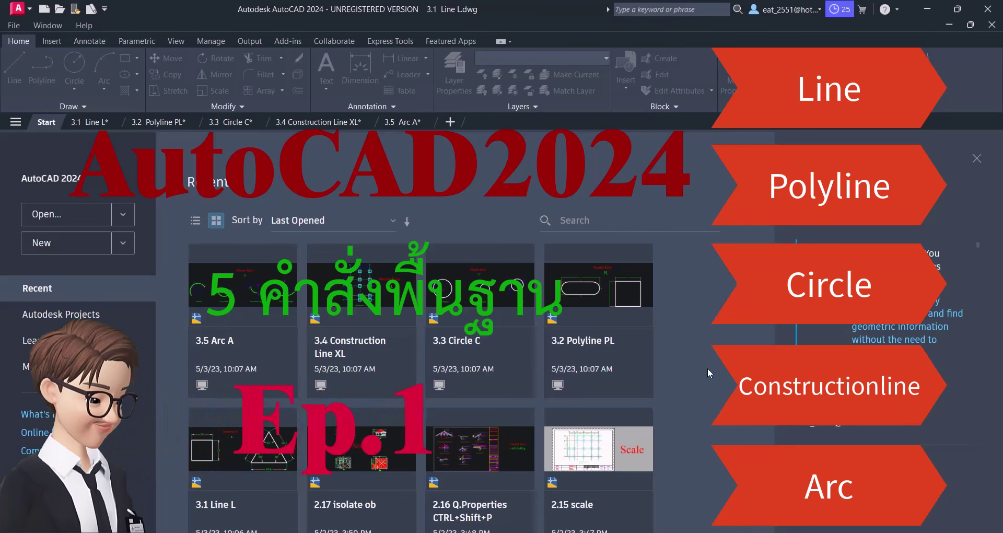
# - Open 3.1 Line L.dwg, which shows the dimensioned 50 square and 86.6 triangle examples
pyautogui.click(80, 121)
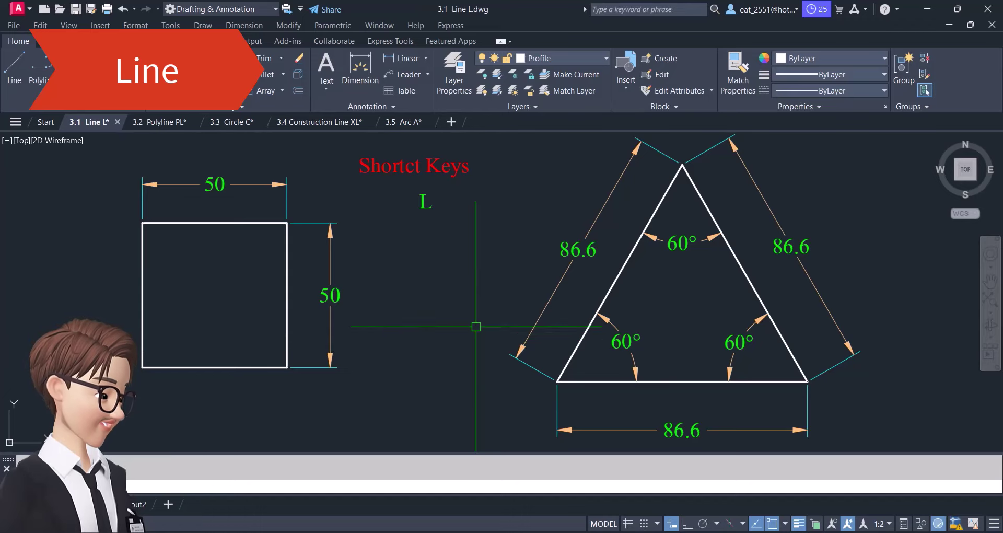
# - Select the Shortcut Keys title and L text, then move the examples up to free space
pyautogui.click(489, 148)
pyautogui.click(376, 213)
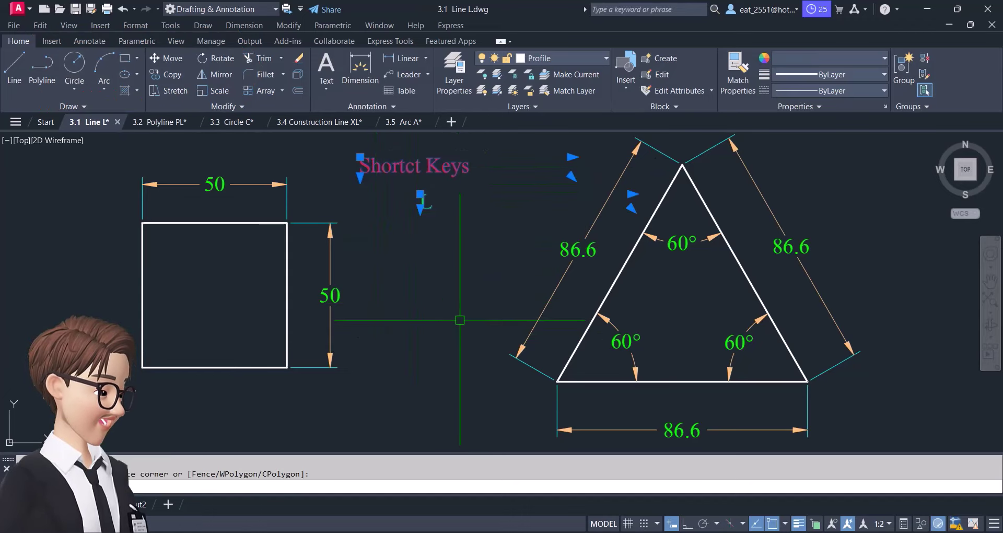
pyautogui.scroll(-2, 459, 320)
pyautogui.moveTo(441, 363); pyautogui.dragTo(477, 325, button='middle')
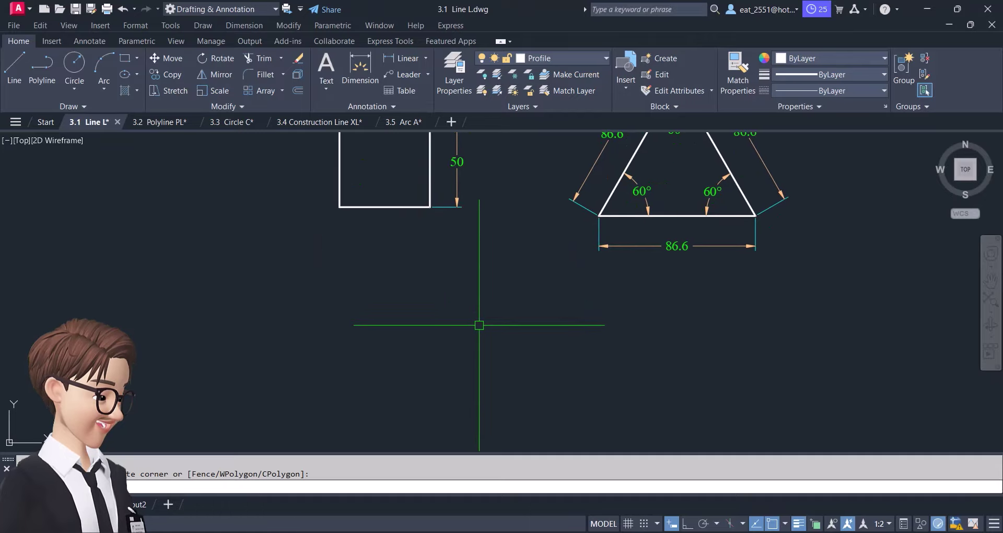
# - With LINE and Ortho on, draw three 50-unit sides of a new square below the example
pyautogui.write('a')
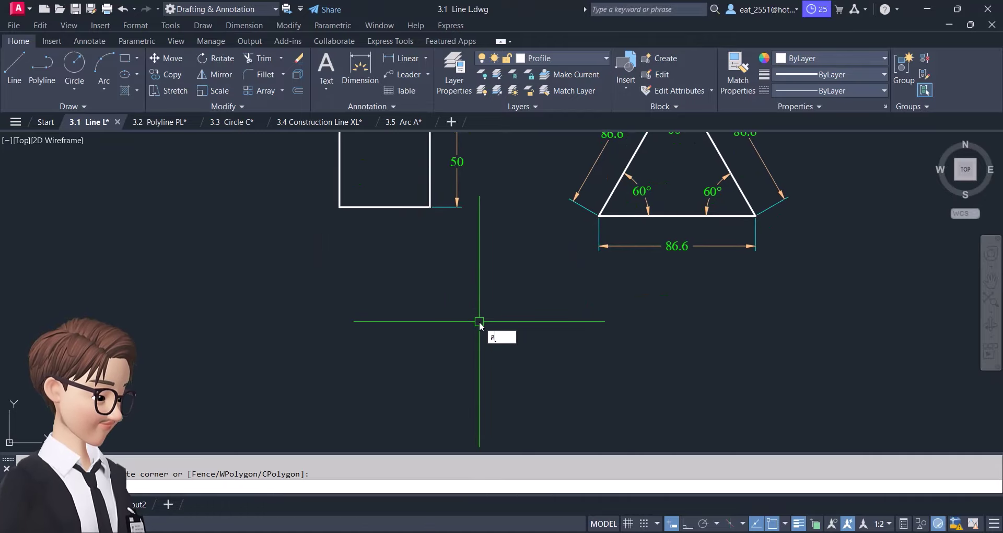
pyautogui.write('l')
pyautogui.press('Return')
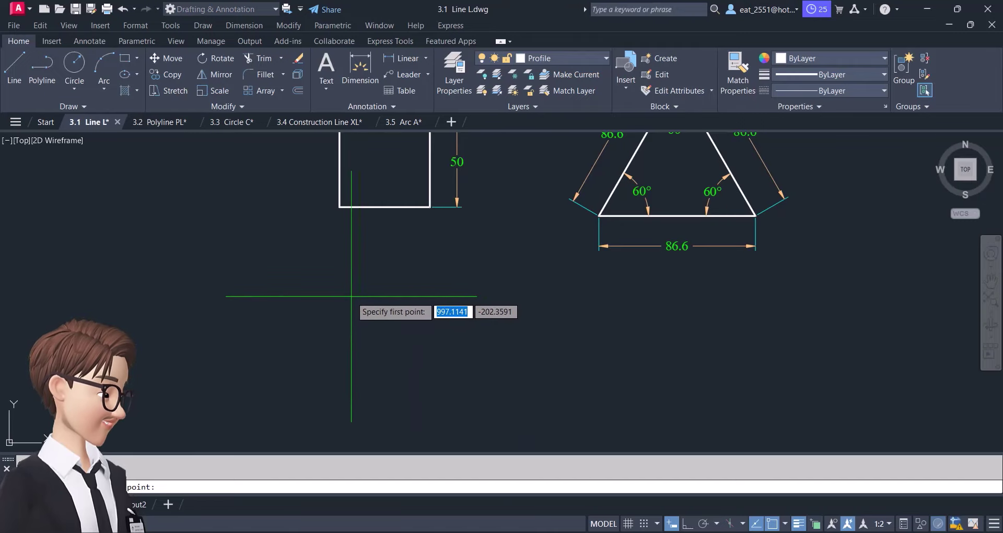
pyautogui.click(687, 524)
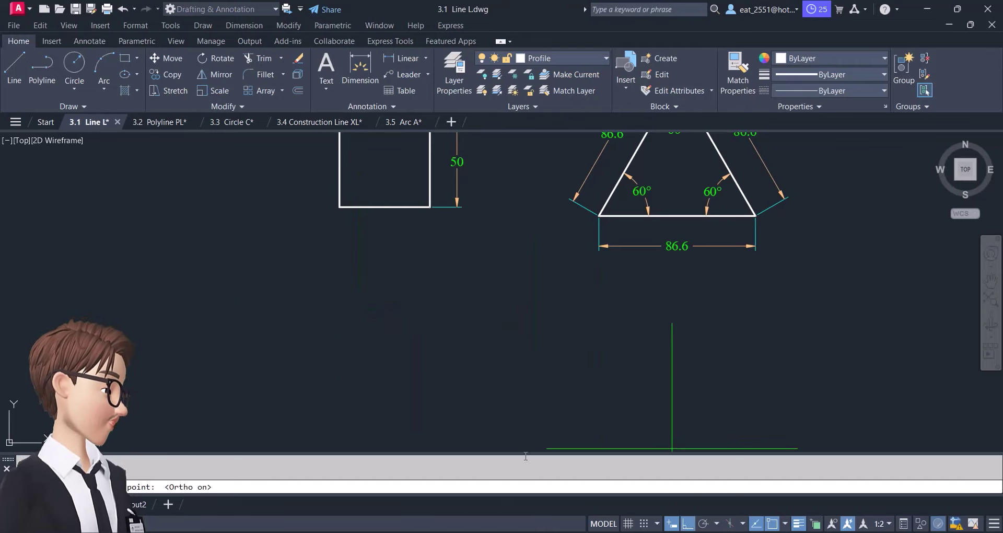
pyautogui.click(339, 281)
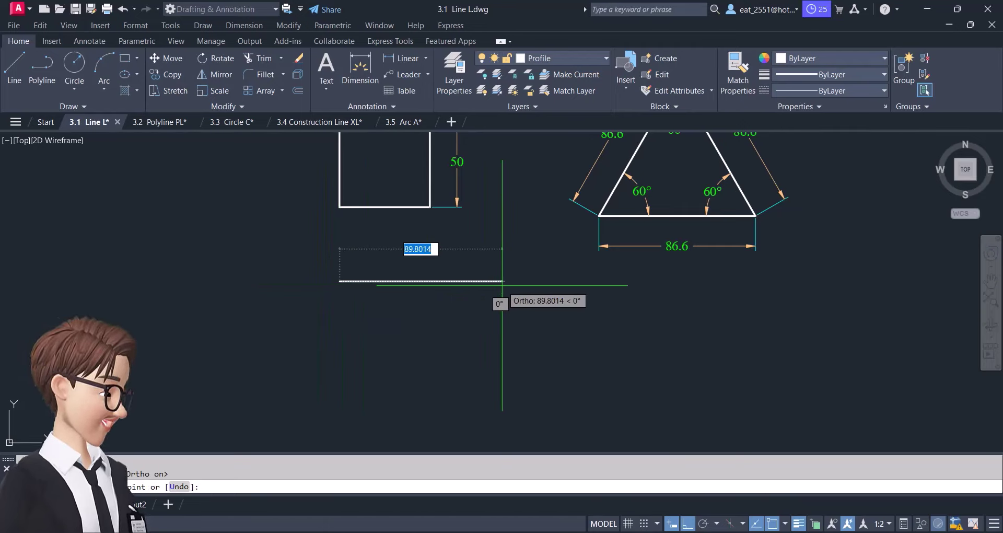
pyautogui.write('50')
pyautogui.press('Return')
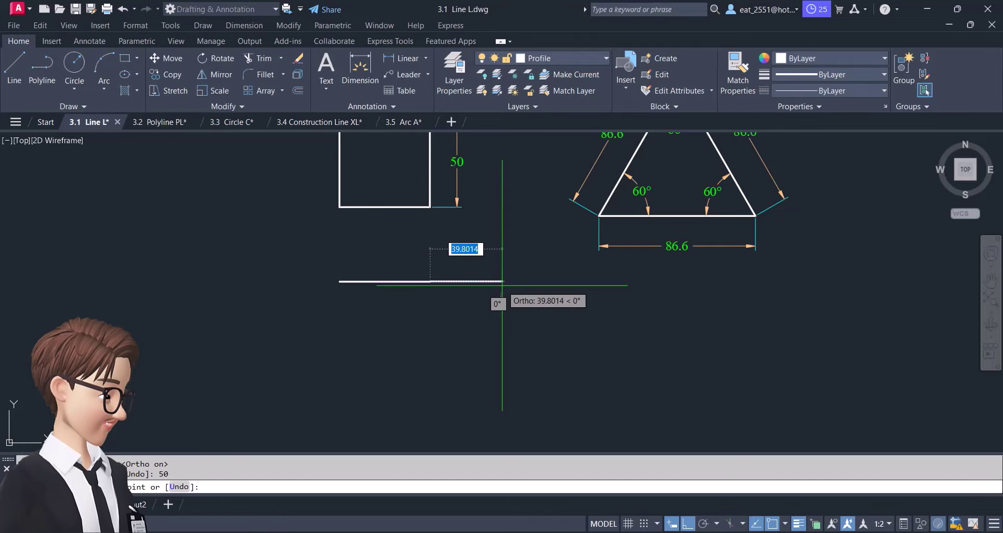
pyautogui.write('50')
pyautogui.press('Return')
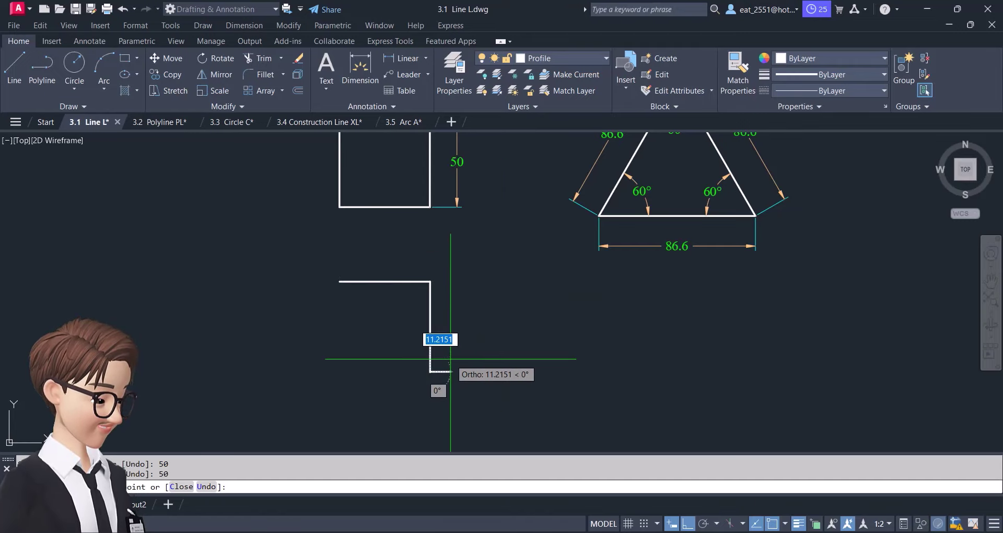
pyautogui.write('50')
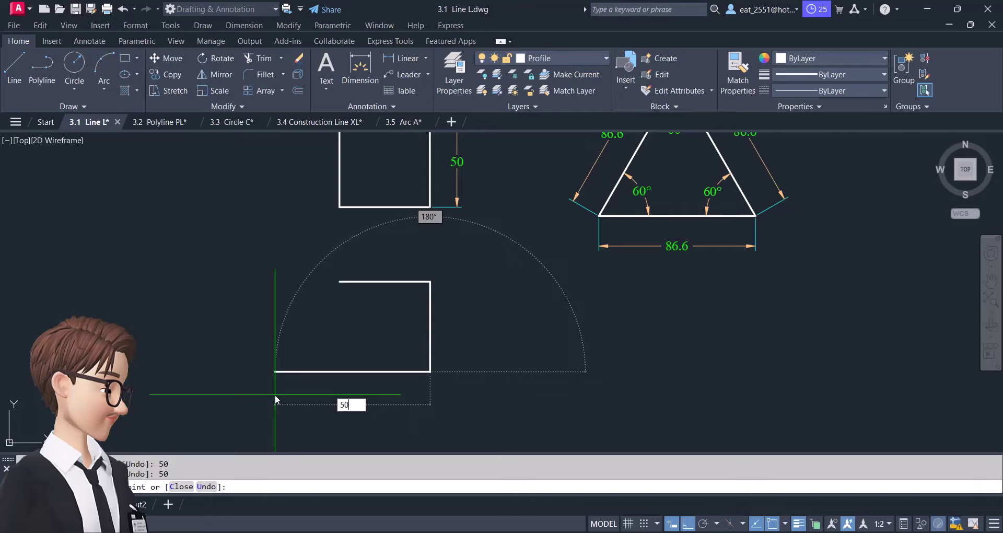
pyautogui.press('Return')
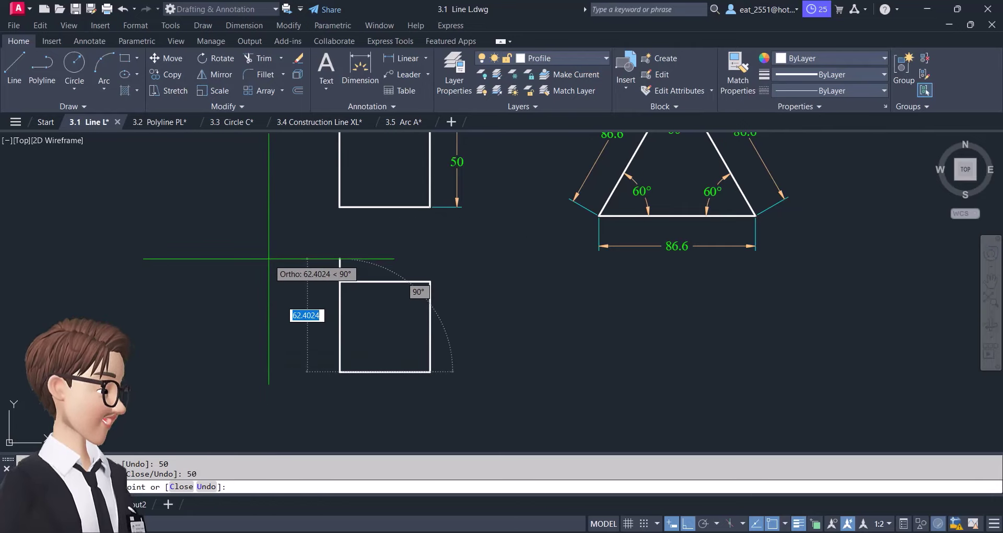
# - Close the 50 square at its starting corner and pan to the example triangle
pyautogui.click(181, 486)
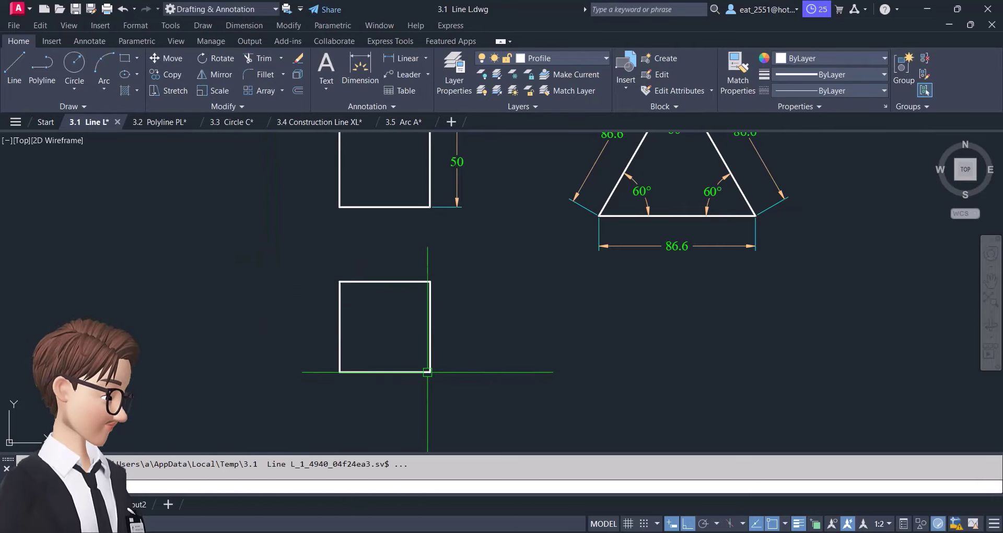
pyautogui.moveTo(407, 302); pyautogui.dragTo(207, 294, button='middle')
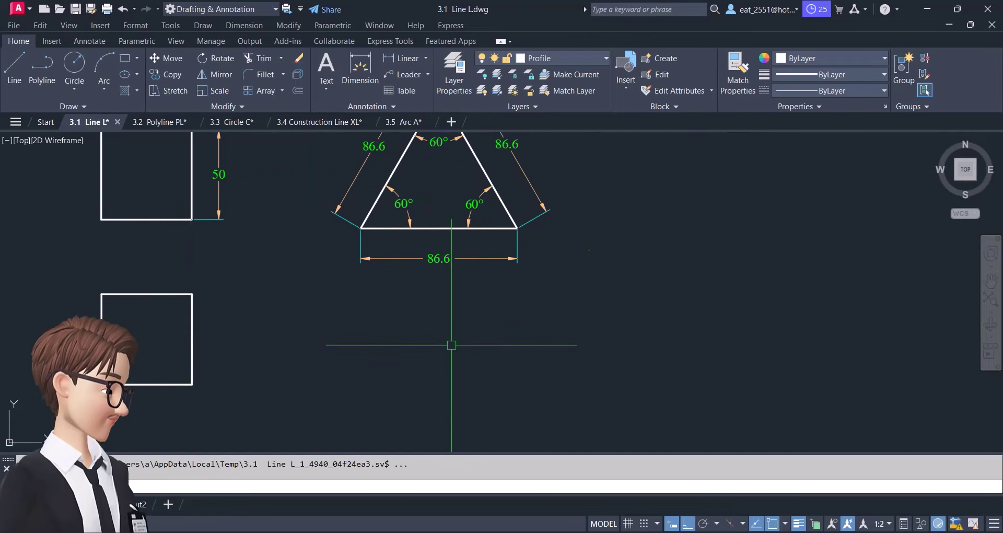
pyautogui.moveTo(489, 324)
pyautogui.mouseDown(button='middle')
pyautogui.moveTo(500, 392)
pyautogui.moveTo(529, 280)
pyautogui.mouseUp(button='middle')
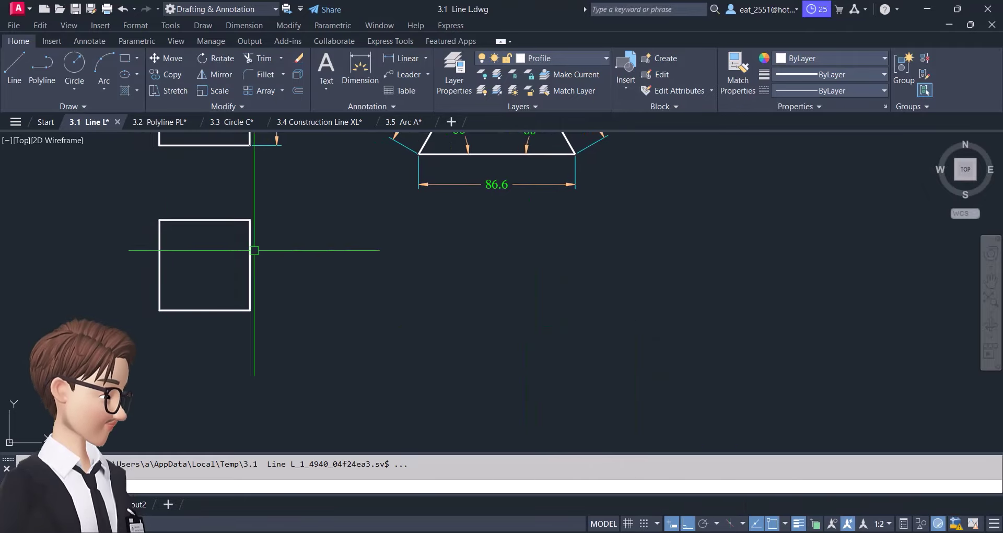
# - Draw an 86.6 base and an 86.6 side at 60°, close the triangle, and zoom to extents
pyautogui.write('l')
pyautogui.press('Return')
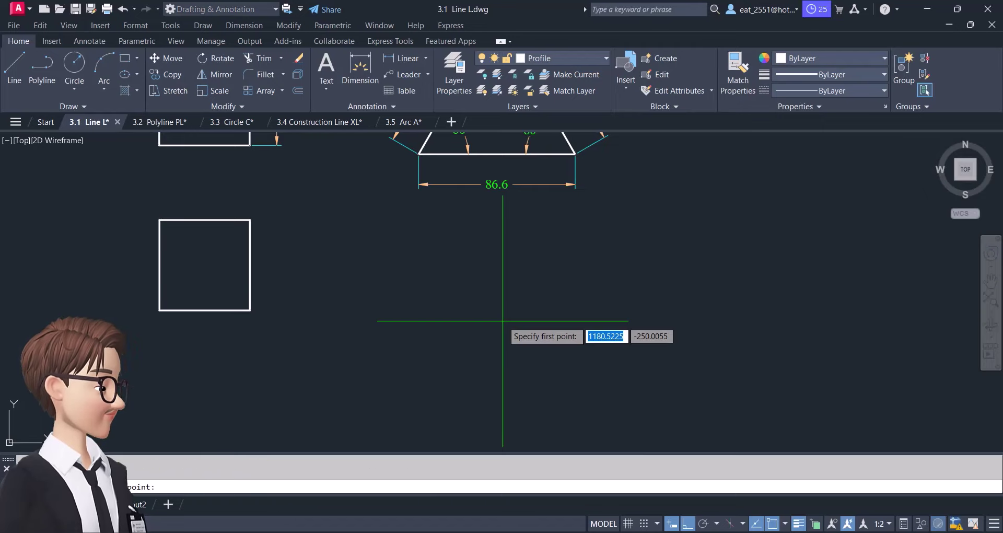
pyautogui.click(578, 315)
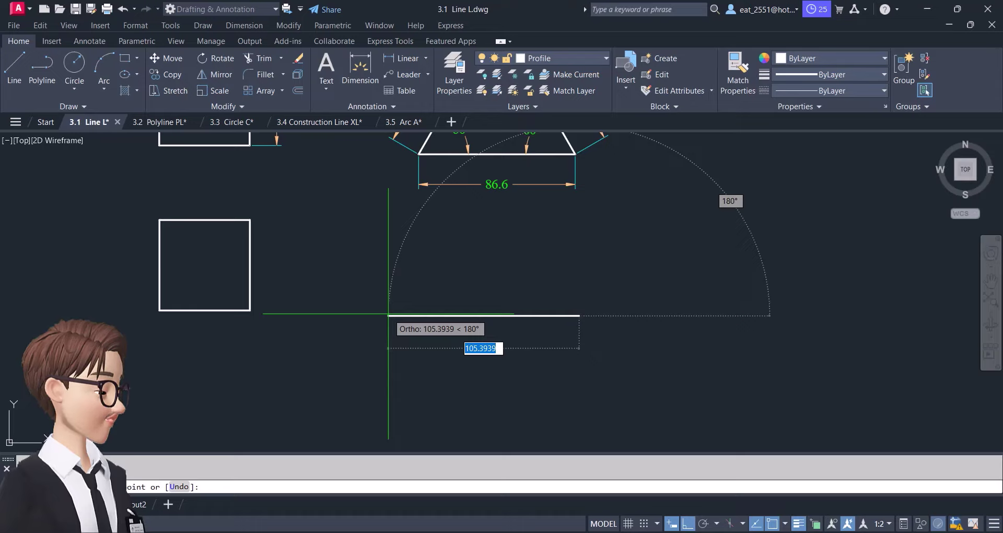
pyautogui.write('86')
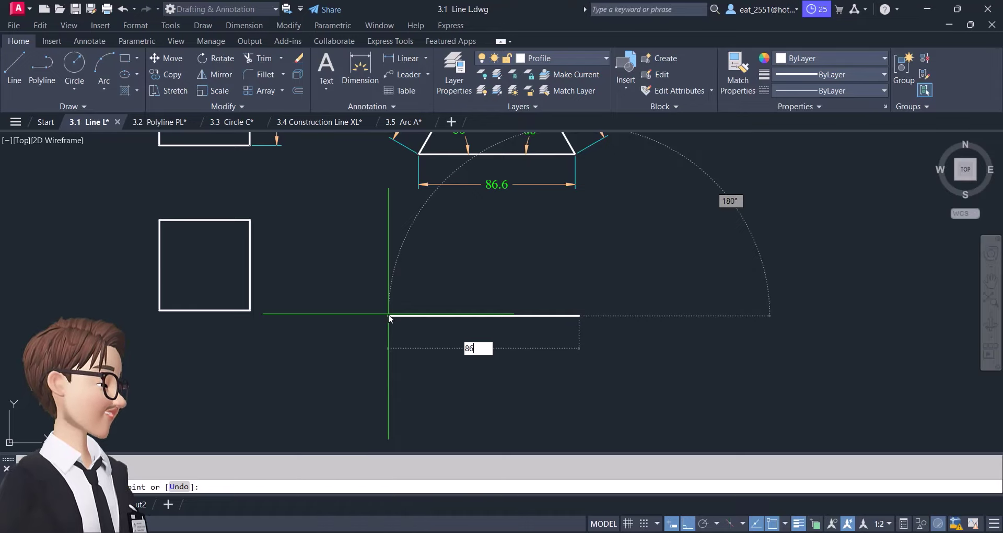
pyautogui.write('.6')
pyautogui.press('Return')
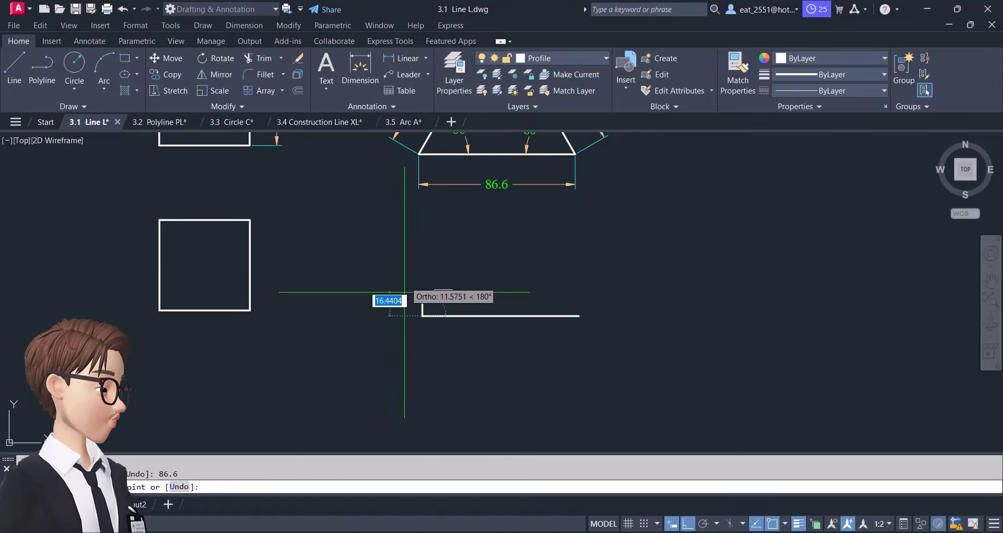
pyautogui.write('86.6')
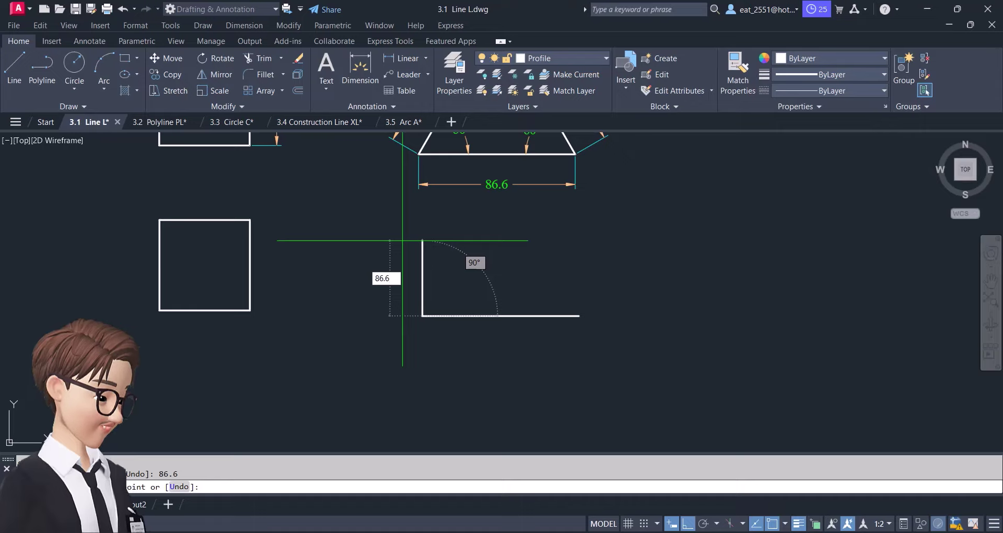
pyautogui.press('Tab')
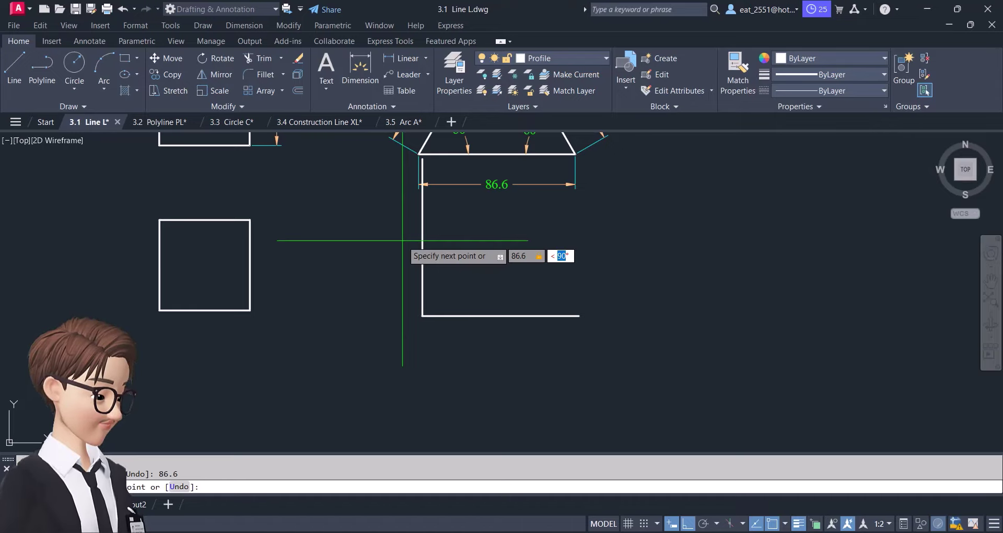
pyautogui.write('60')
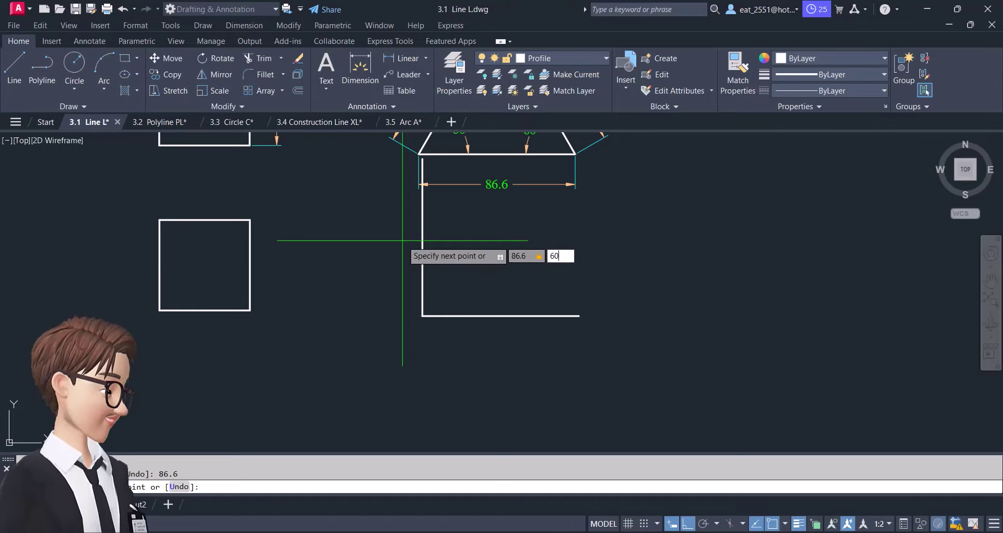
pyautogui.press('Return')
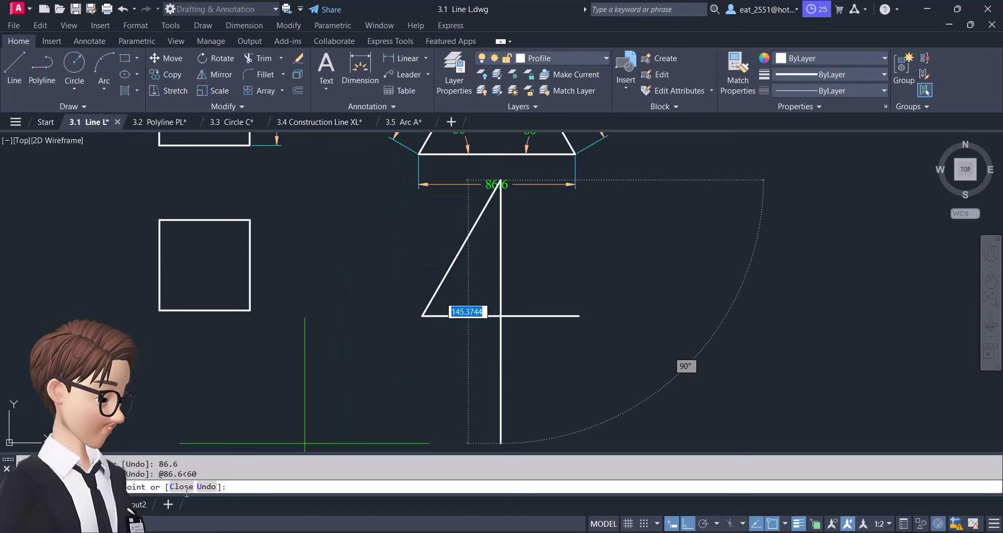
pyautogui.click(181, 486)
pyautogui.moveTo(638, 350); pyautogui.dragTo(240, 157)
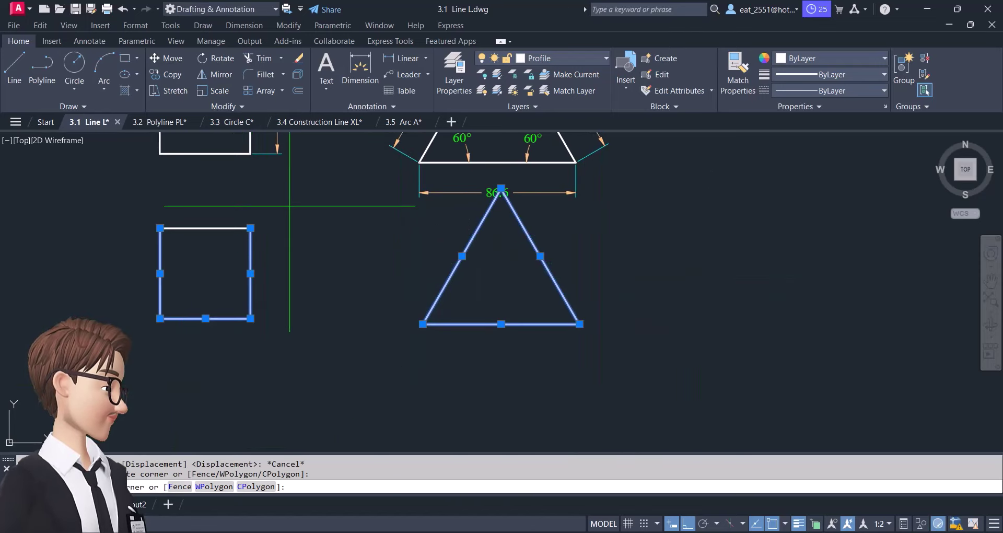
pyautogui.middleClick(412, 294)
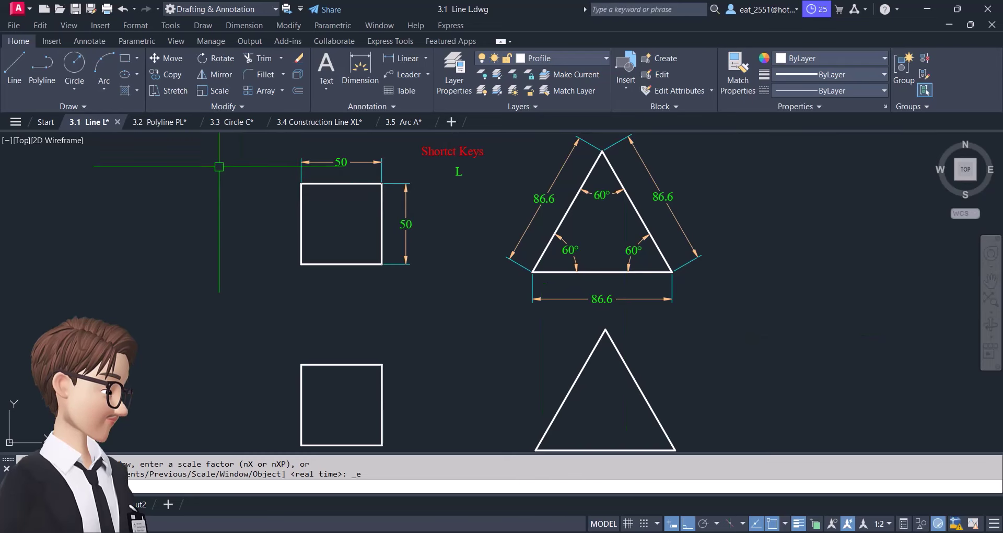
# - Switch to the 3.2 Polyline PL drawing, zoom to extents, and pan to the 100-unit square
pyautogui.click(161, 120)
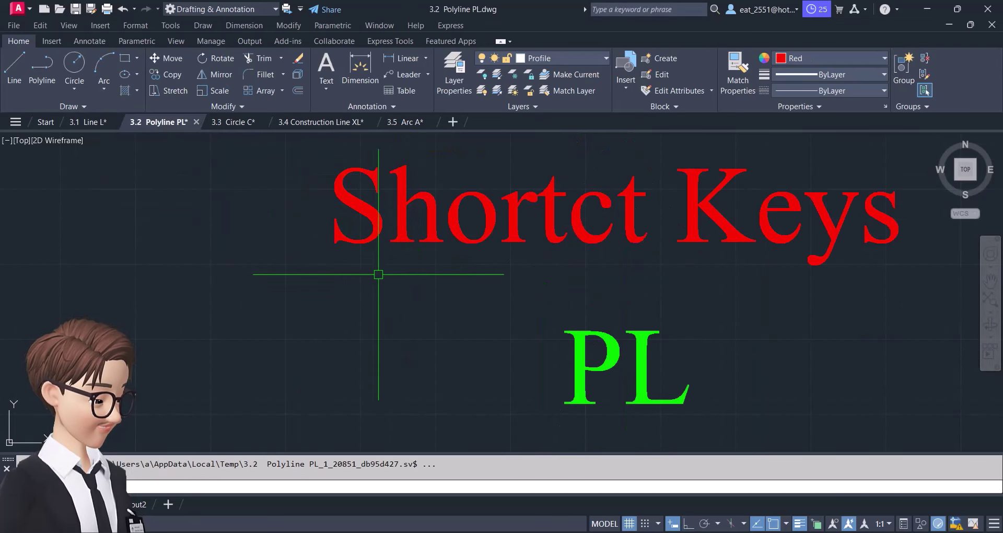
pyautogui.middleClick(300, 223)
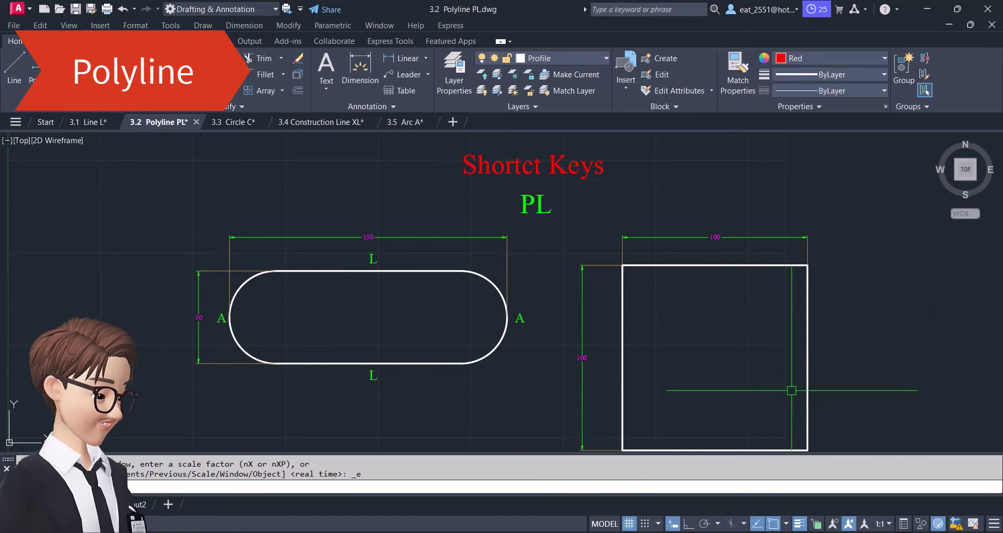
pyautogui.moveTo(794, 365)
pyautogui.mouseDown(button='middle')
pyautogui.moveTo(421, 303)
pyautogui.moveTo(621, 327)
pyautogui.mouseUp(button='middle')
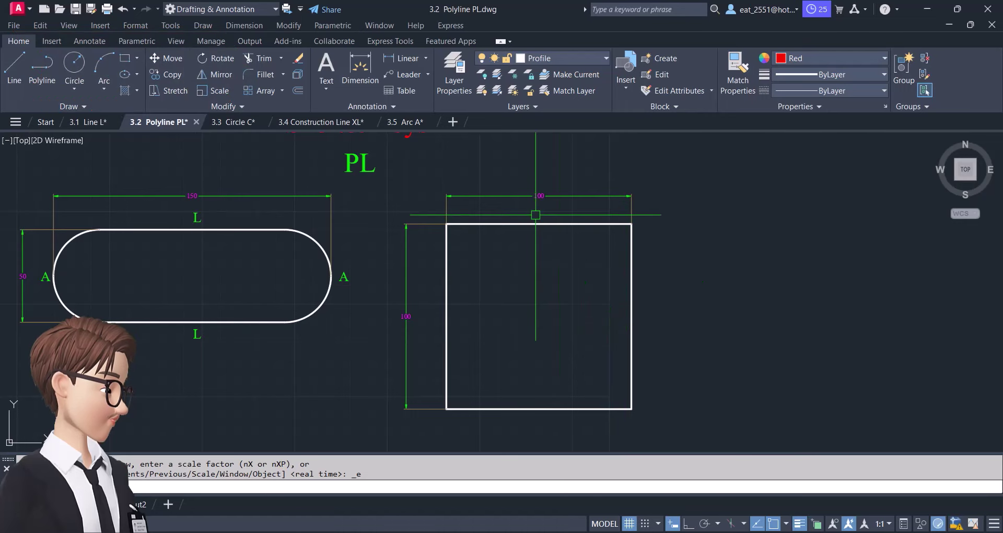
pyautogui.click(632, 329)
pyautogui.moveTo(743, 332); pyautogui.dragTo(625, 333, button='middle')
pyautogui.press('Escape')
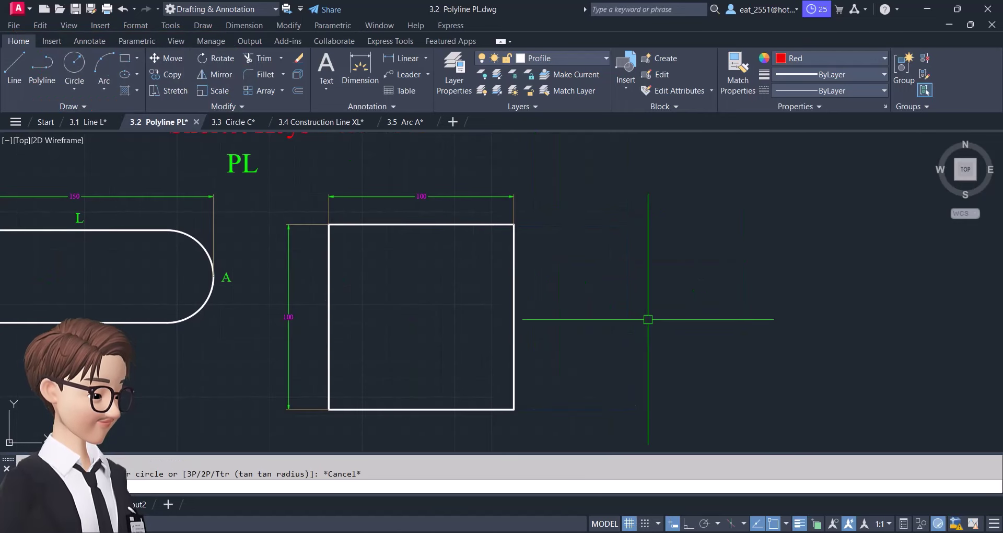
# - Draw a closed 100 by 100 polyline square with PL, Ortho and the Close option
pyautogui.write('PL')
pyautogui.press('Return')
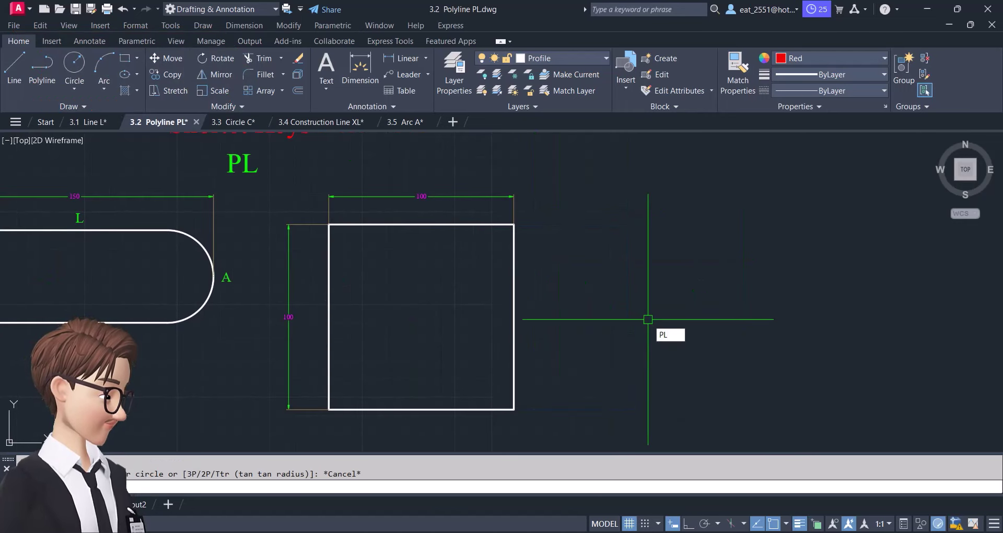
pyautogui.click(625, 225)
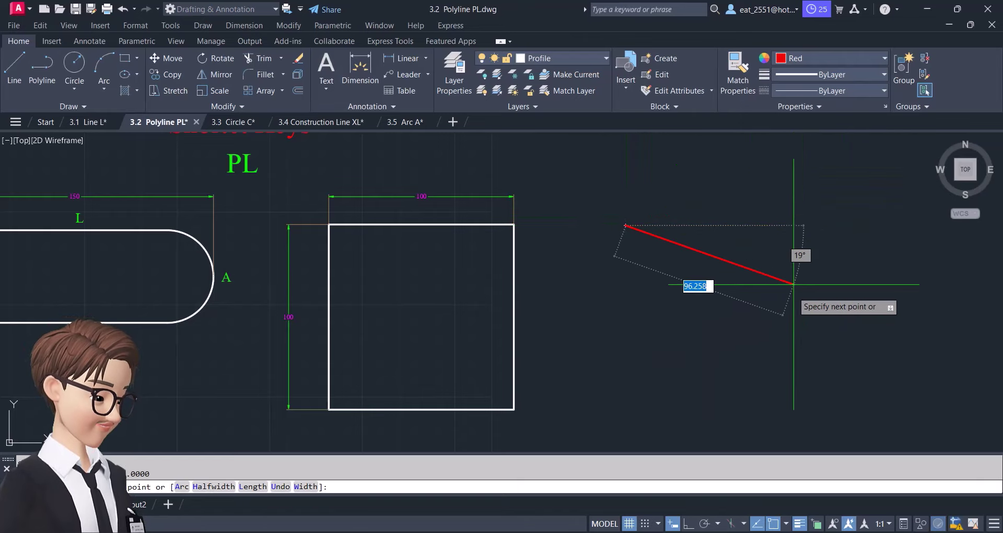
pyautogui.press('F8')
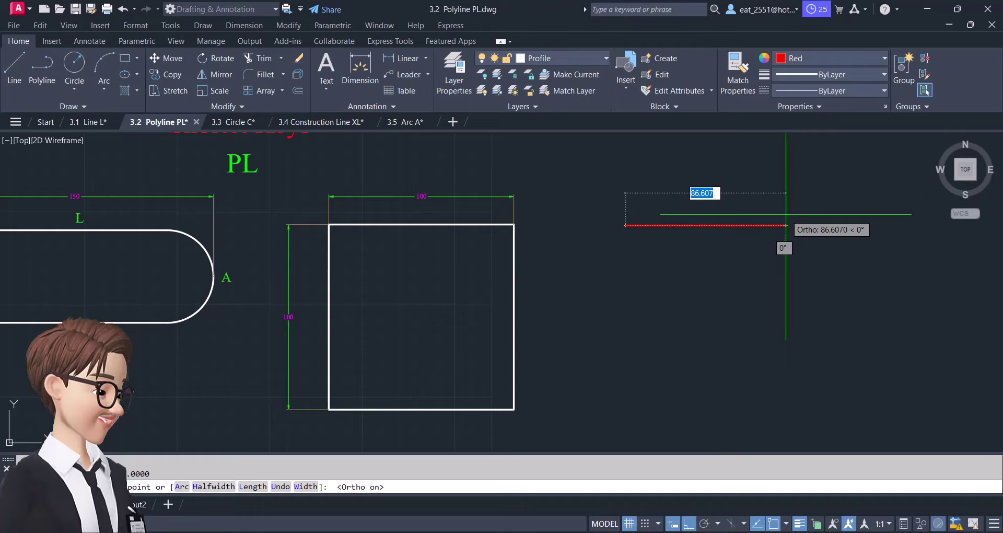
pyautogui.write('1')
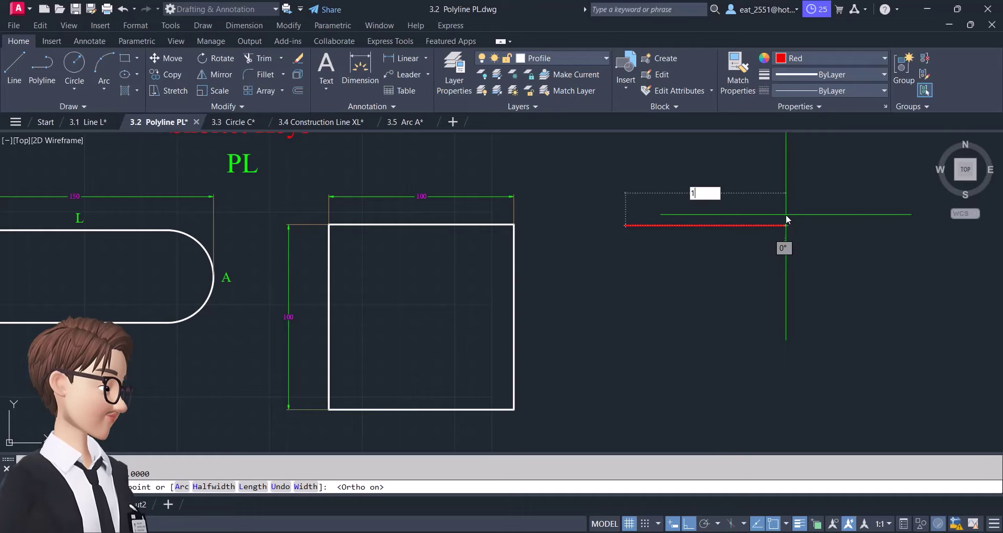
pyautogui.write('00')
pyautogui.press('Return')
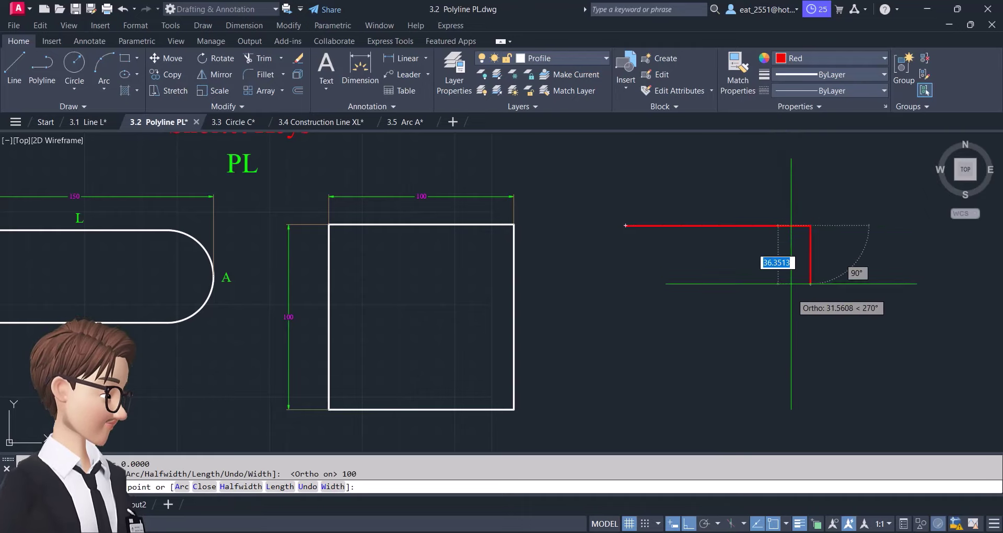
pyautogui.write('100')
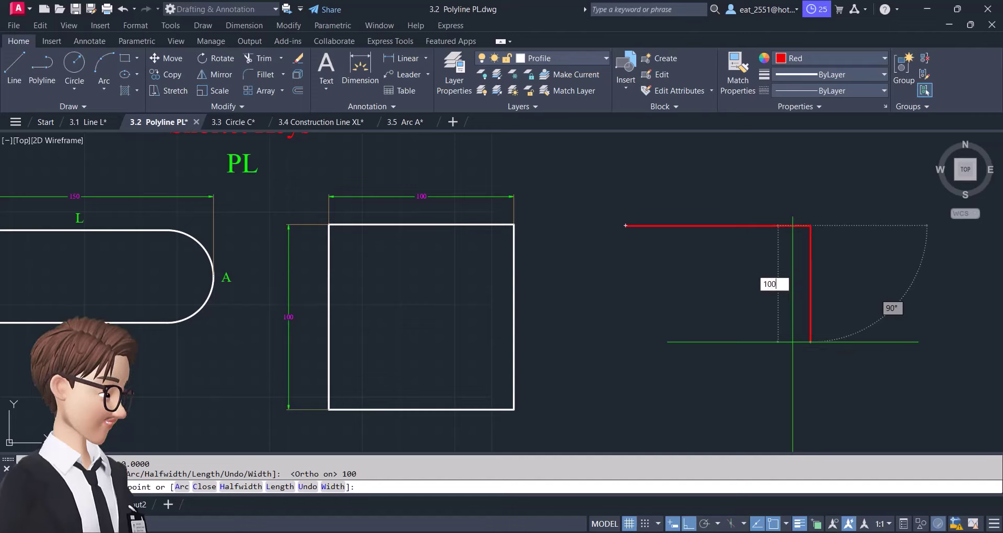
pyautogui.press('Return')
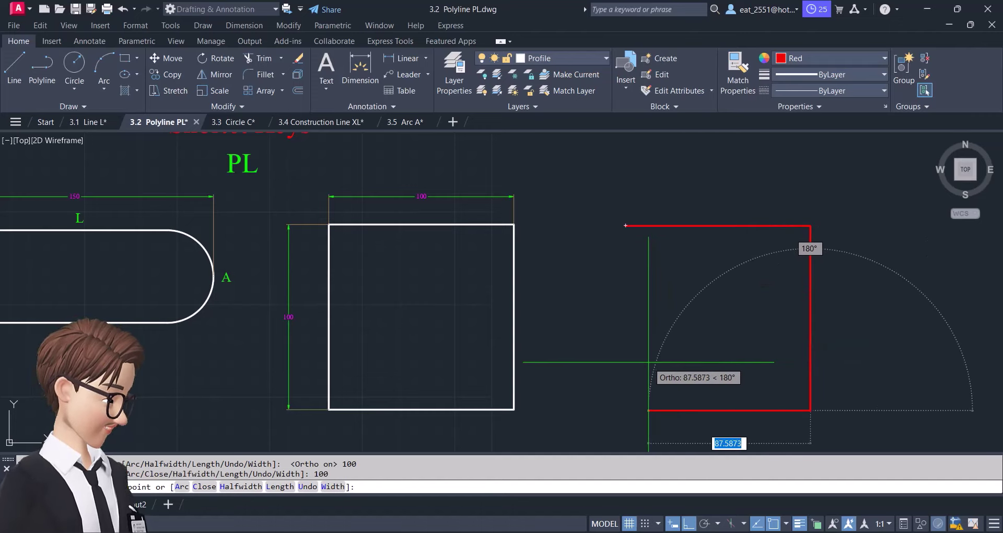
pyautogui.write('100')
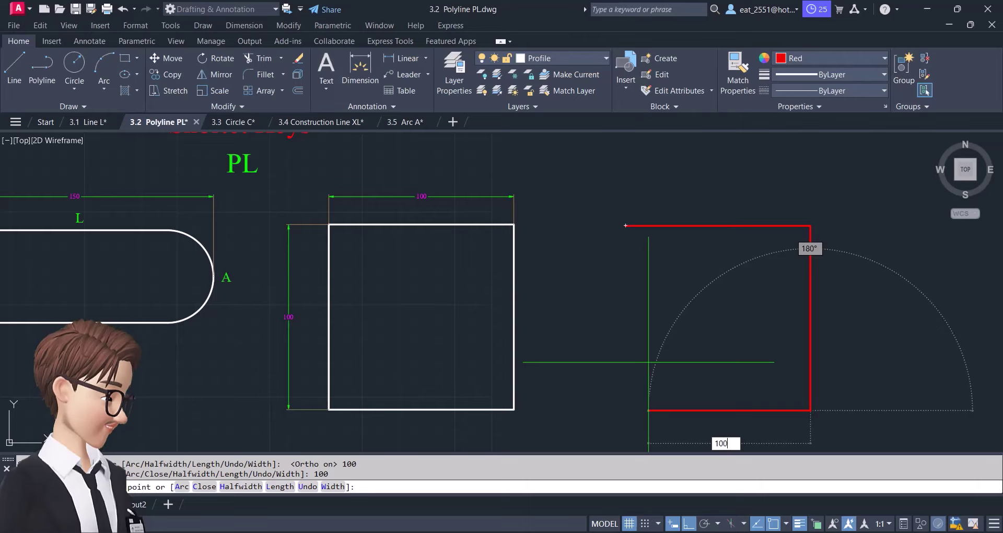
pyautogui.press('Return')
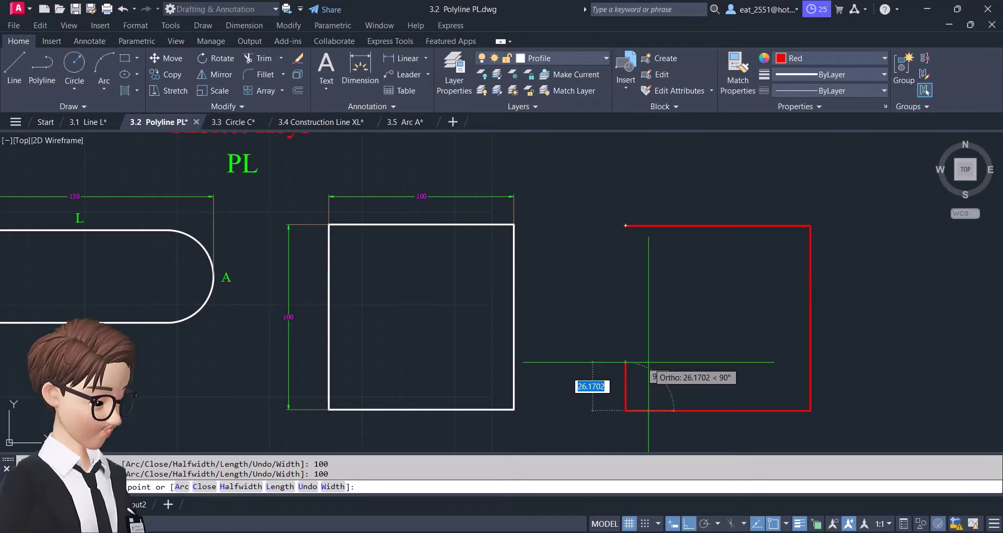
pyautogui.write('c')
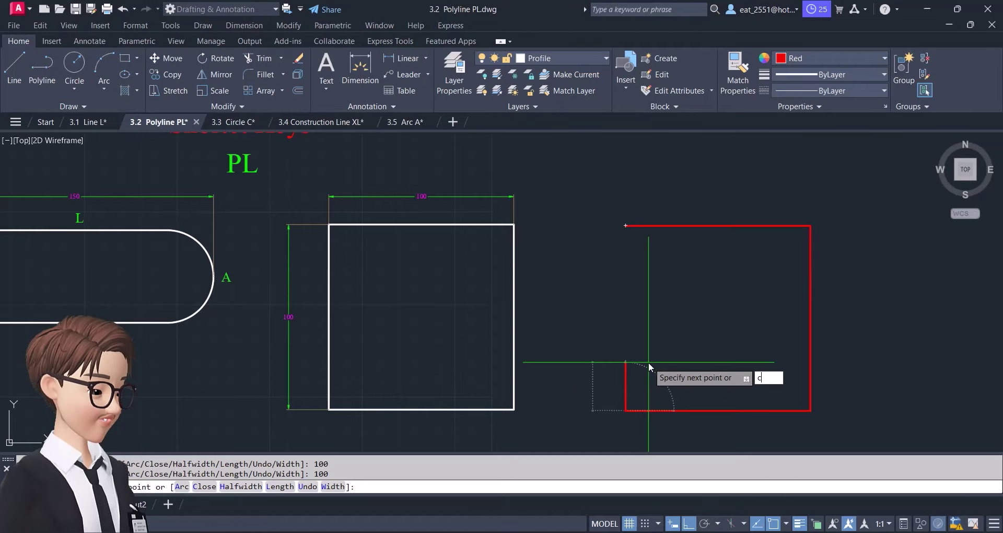
pyautogui.press('Return')
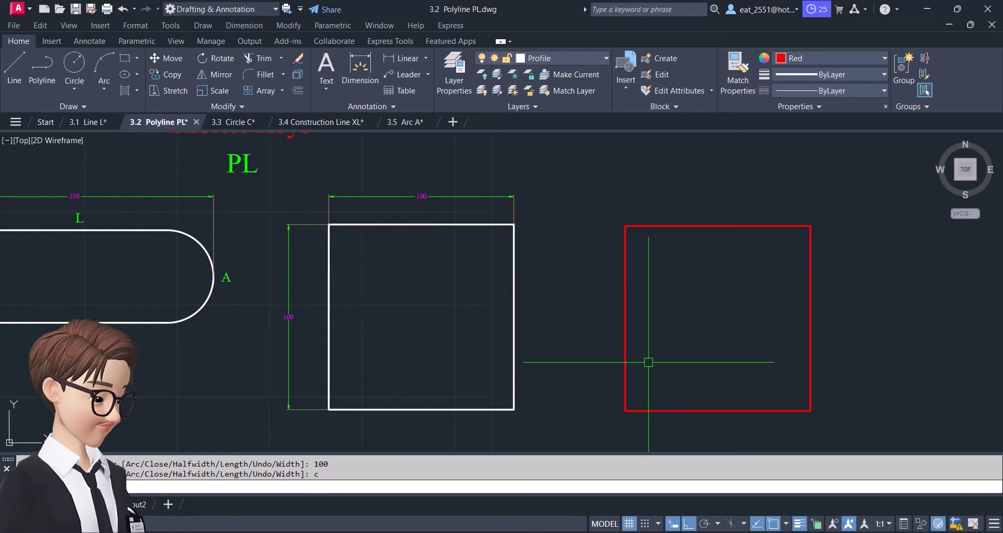
# - Pan the view to bring the obround example into sight
pyautogui.moveTo(682, 330); pyautogui.dragTo(779, 284, button='middle')
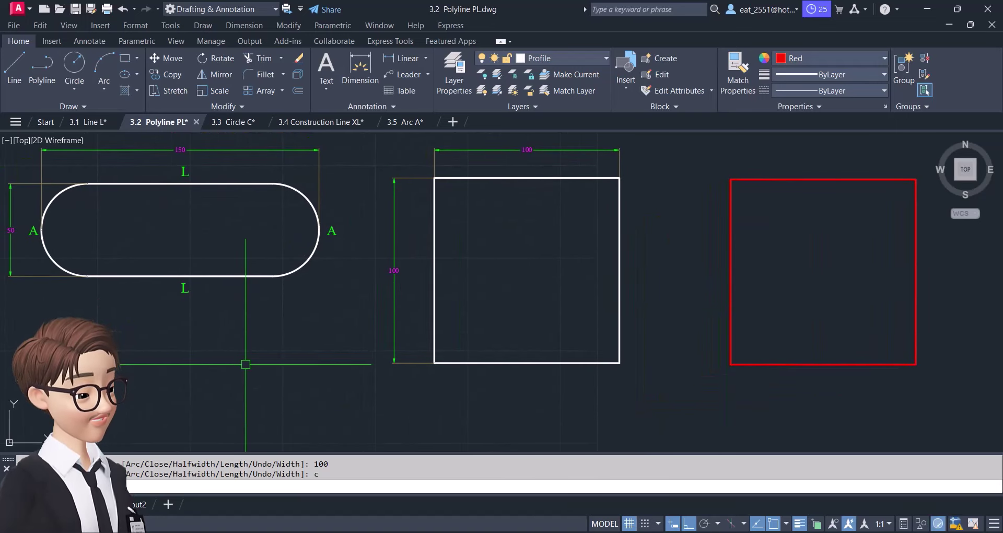
pyautogui.moveTo(242, 358)
pyautogui.mouseDown(button='middle')
pyautogui.moveTo(465, 342)
pyautogui.moveTo(309, 337)
pyautogui.mouseUp(button='middle')
pyautogui.moveTo(179, 340); pyautogui.dragTo(317, 383, button='middle')
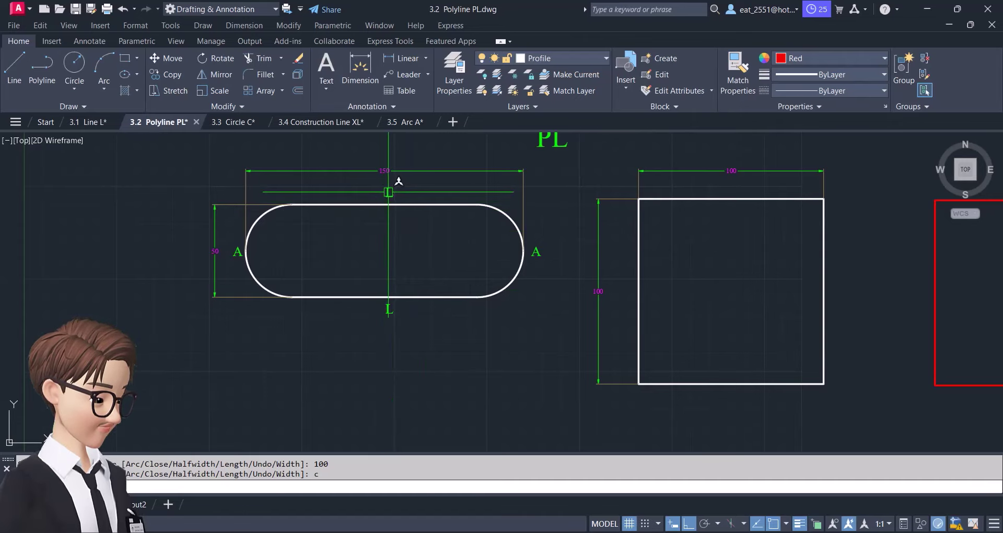
# - Start a PL polyline below the white obround with a 100-unit straight top edge
pyautogui.click(388, 191)
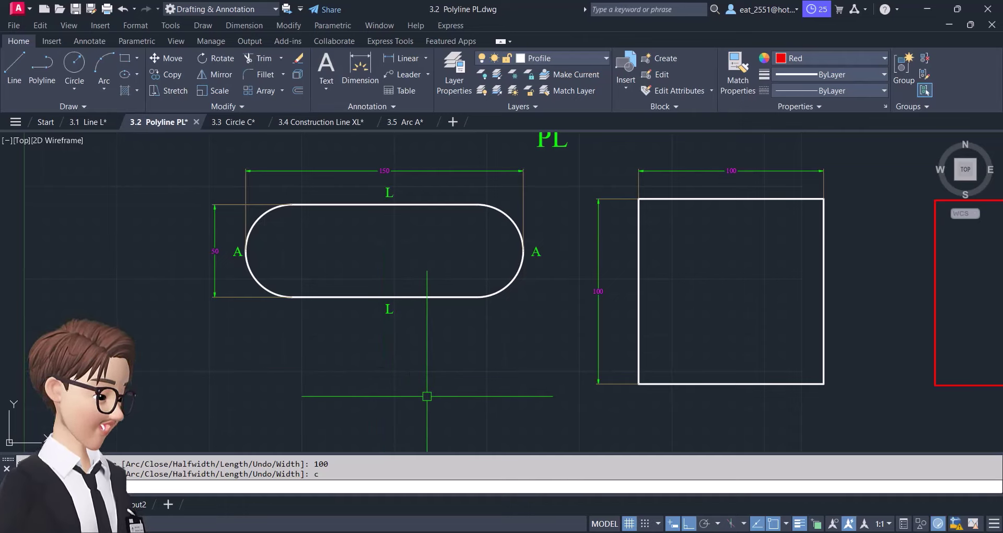
pyautogui.write('pl')
pyautogui.press('Return')
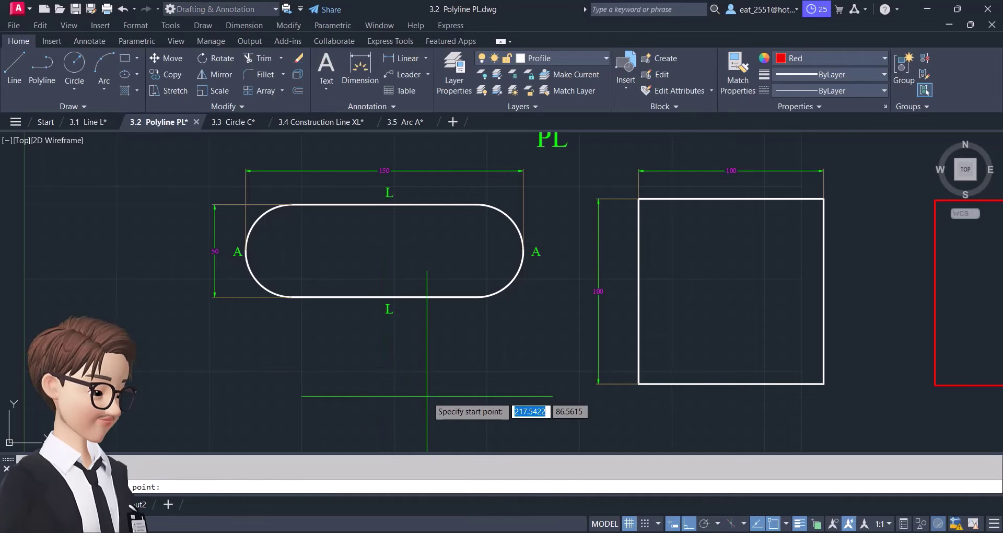
pyautogui.click(298, 364)
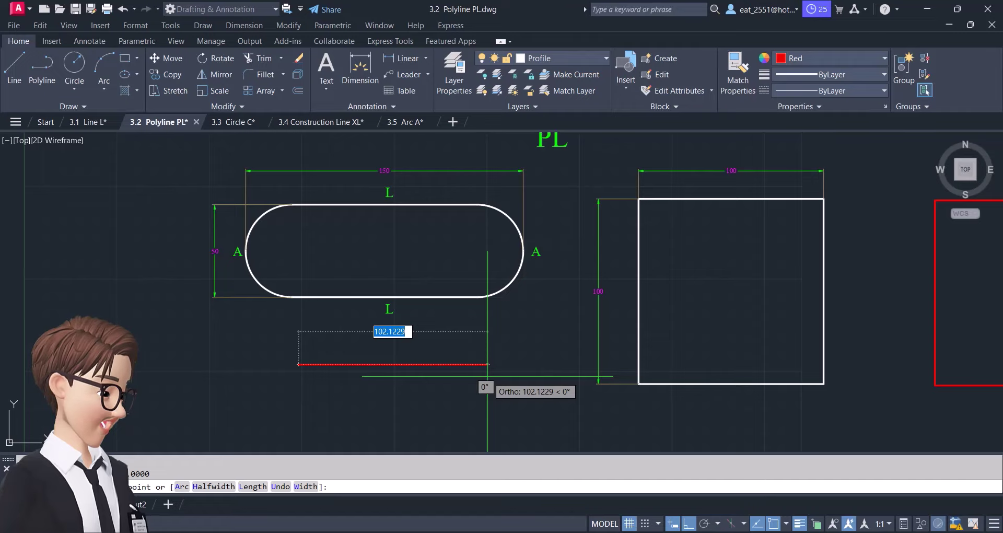
pyautogui.write('1')
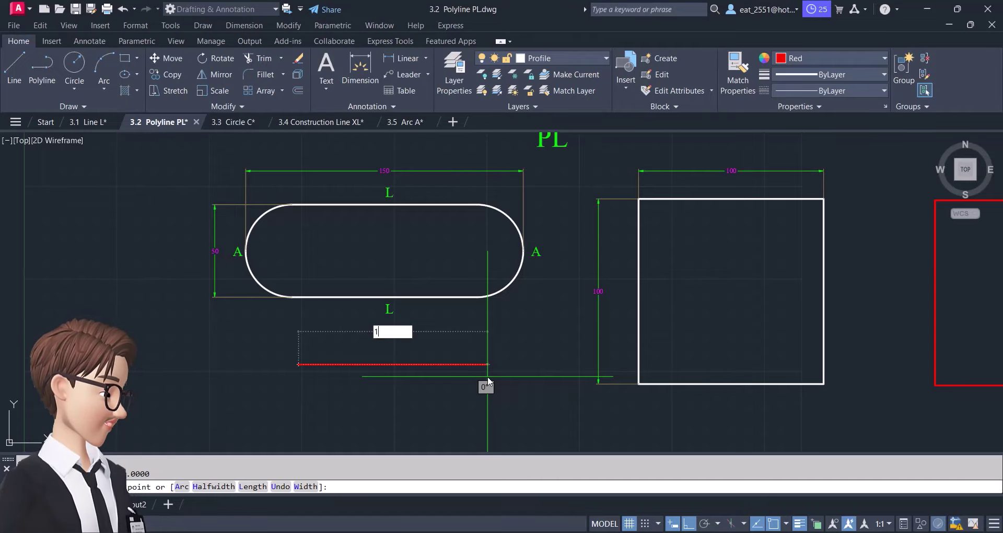
pyautogui.write('00')
pyautogui.press('Return')
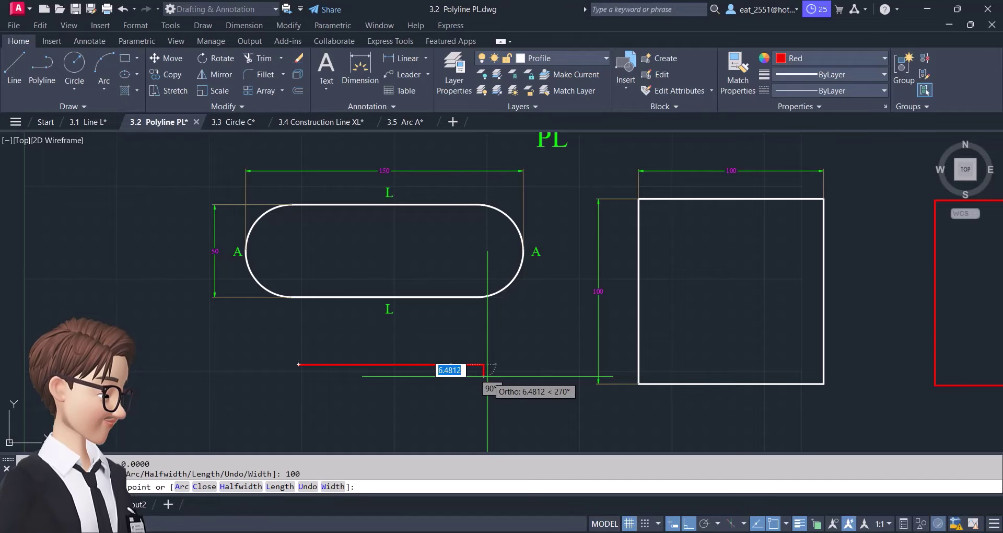
pyautogui.moveTo(487, 375); pyautogui.dragTo(495, 275, button='middle')
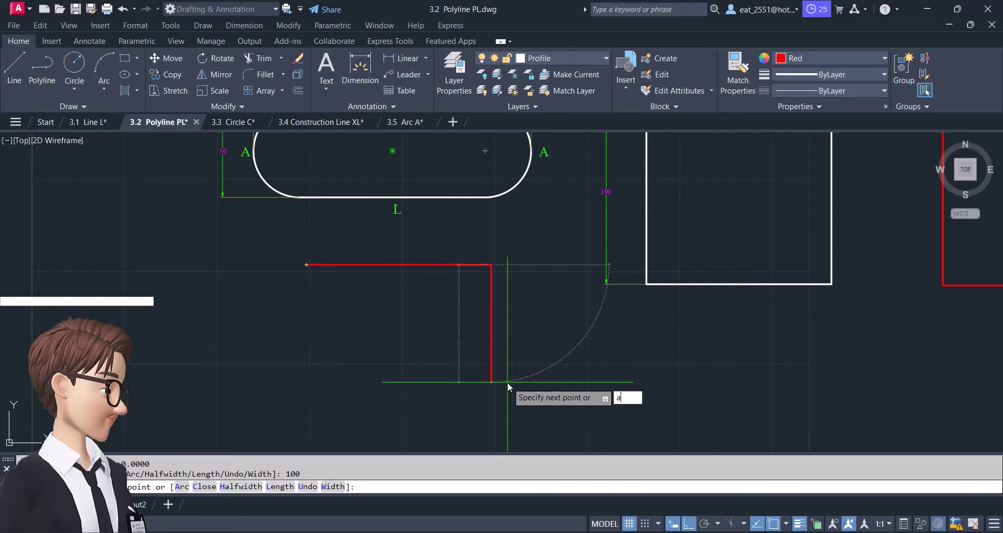
# - Add a 50-unit arc for the right end and a 100-unit straight bottom edge
pyautogui.write('a')
pyautogui.press('Return')
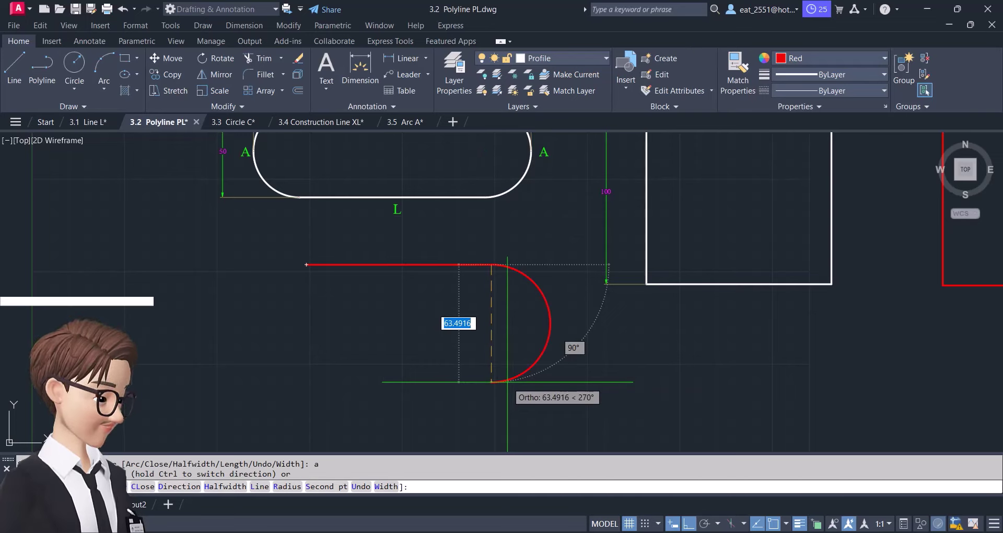
pyautogui.write('50')
pyautogui.press('Return')
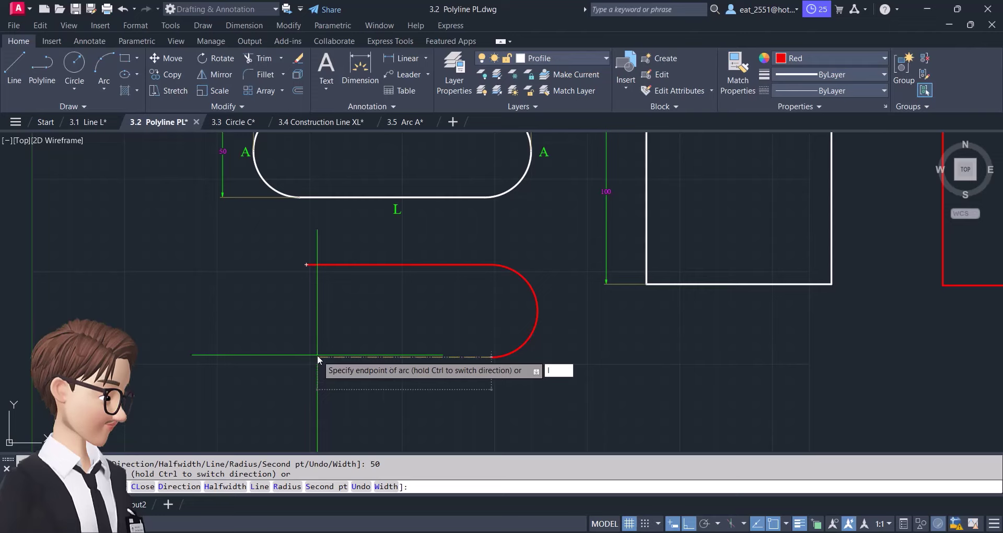
pyautogui.press('Return')
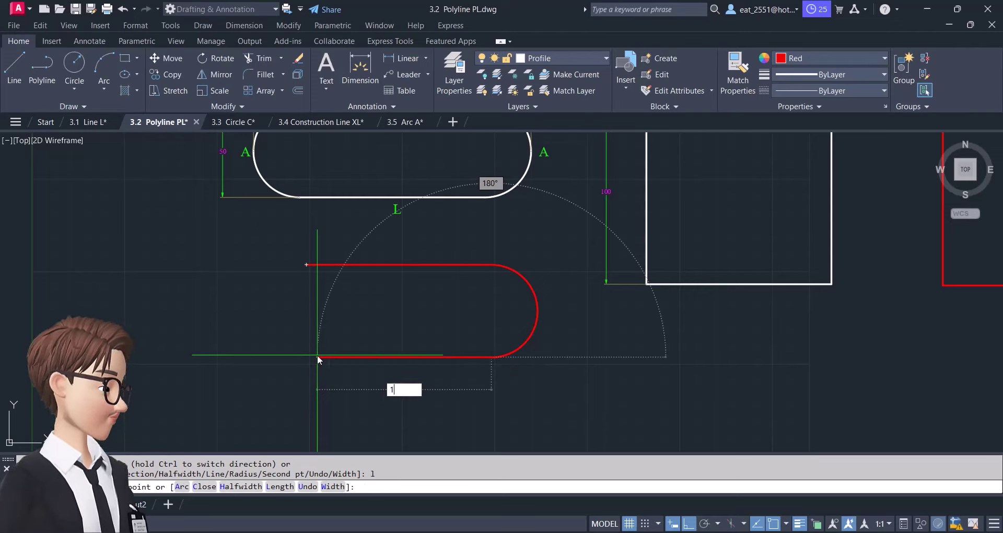
pyautogui.write('100')
pyautogui.press('Return')
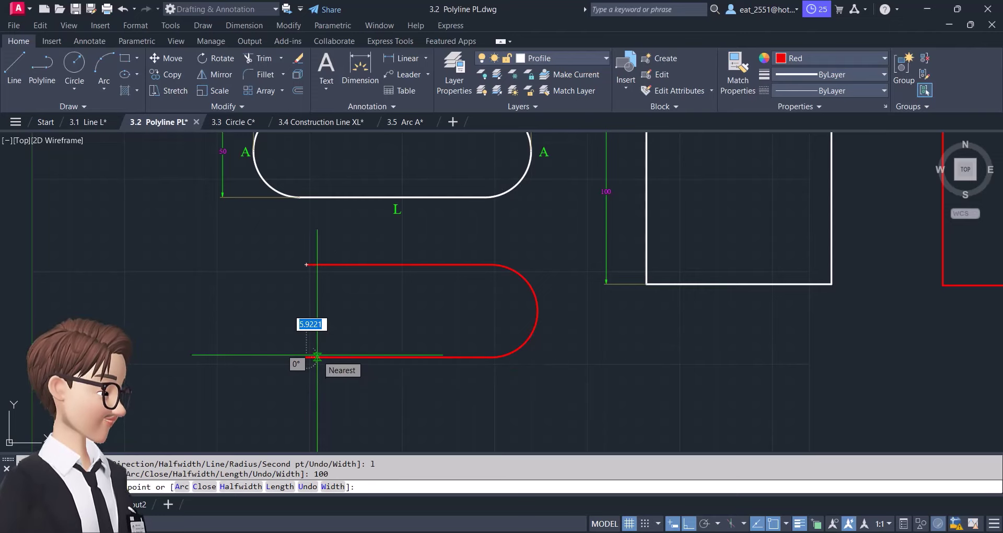
# - Close the obround with a final arc using CL, then zoom to extents
pyautogui.write('a')
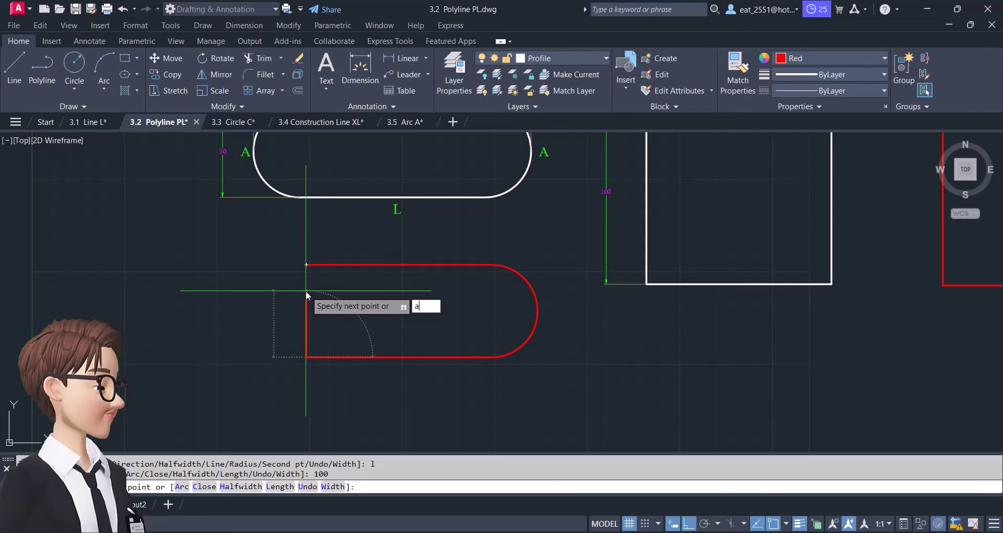
pyautogui.press('Return')
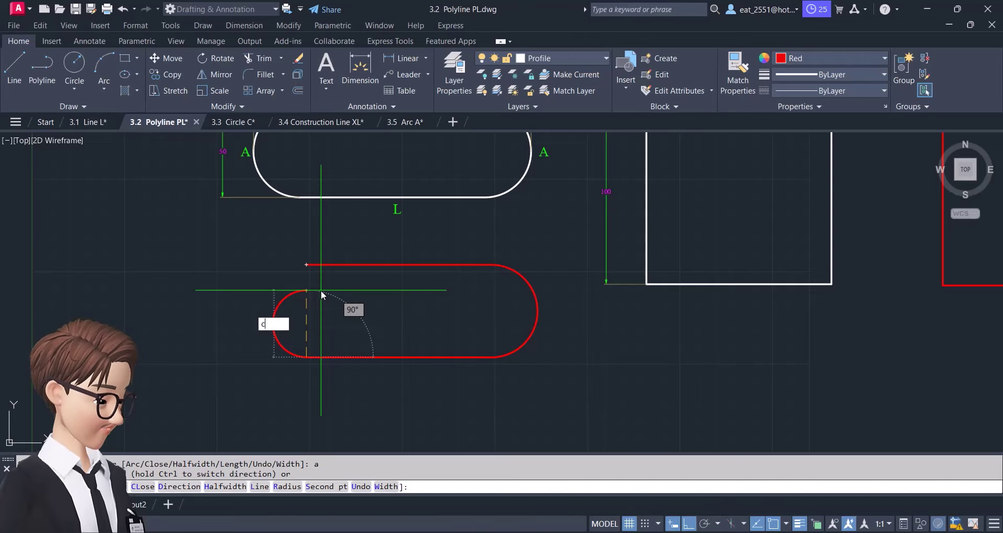
pyautogui.write('cl')
pyautogui.press('Return')
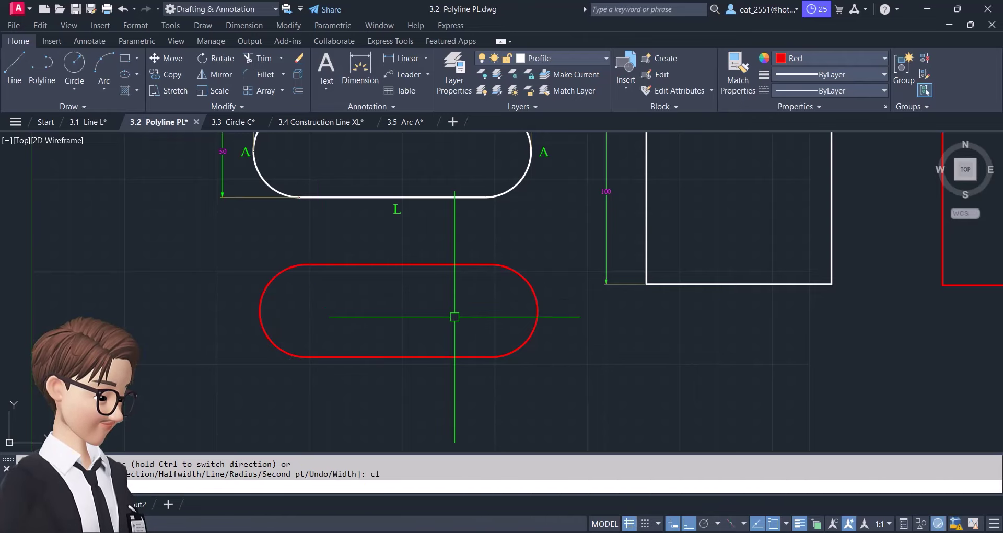
pyautogui.scroll(-3, 320, 290)
pyautogui.scroll(-2, 321, 290)
pyautogui.middleClick(385, 316)
pyautogui.middleClick(385, 317)
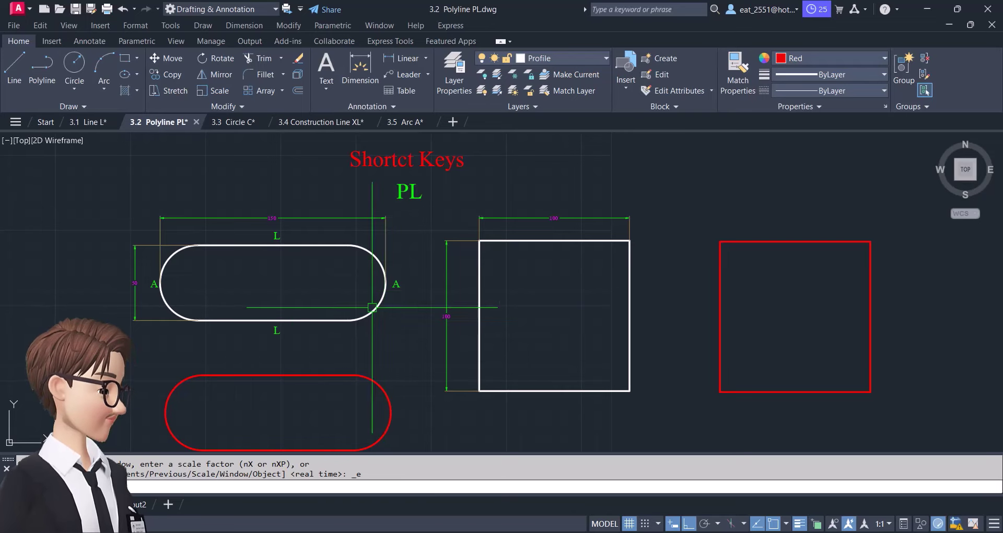
# - Switch to the 3.3 Circle C drawing and zoom to extents
pyautogui.click(238, 123)
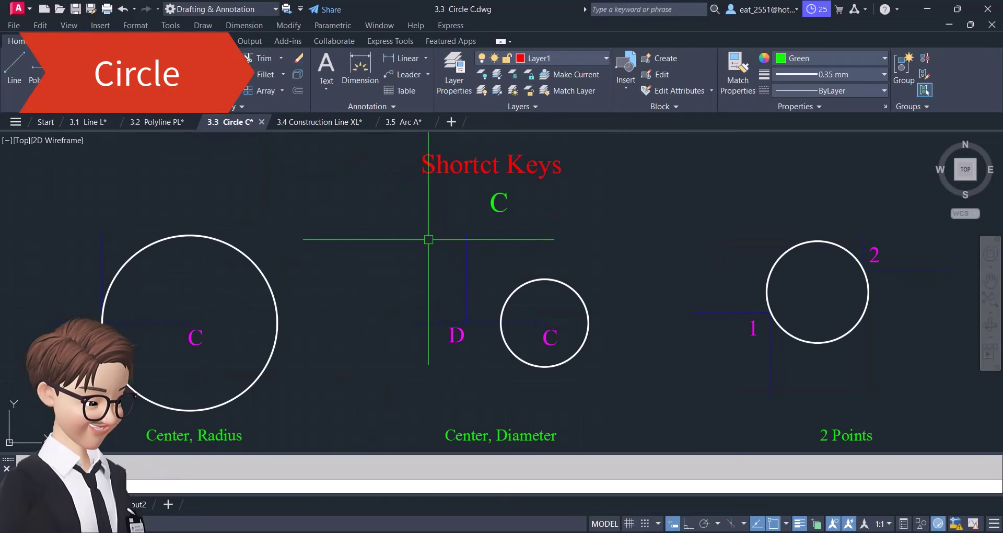
pyautogui.middleClick(496, 212)
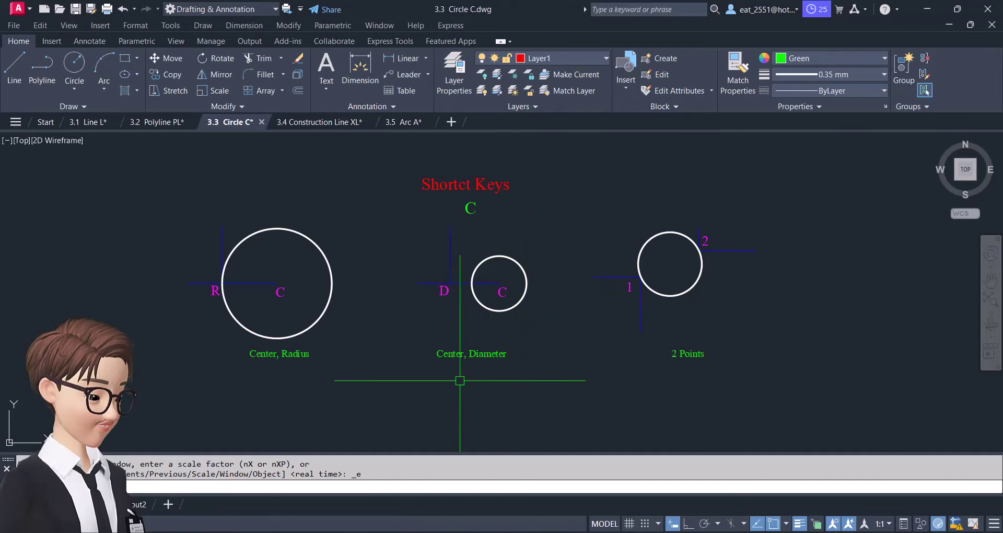
# - Draw a radius-20 circle below the Center, Radius example
pyautogui.write('c')
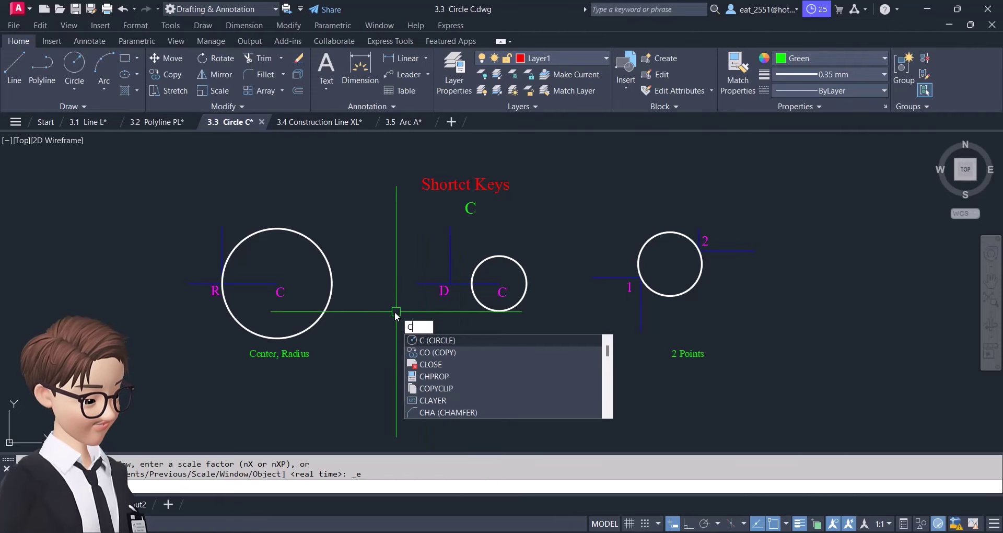
pyautogui.press('Return')
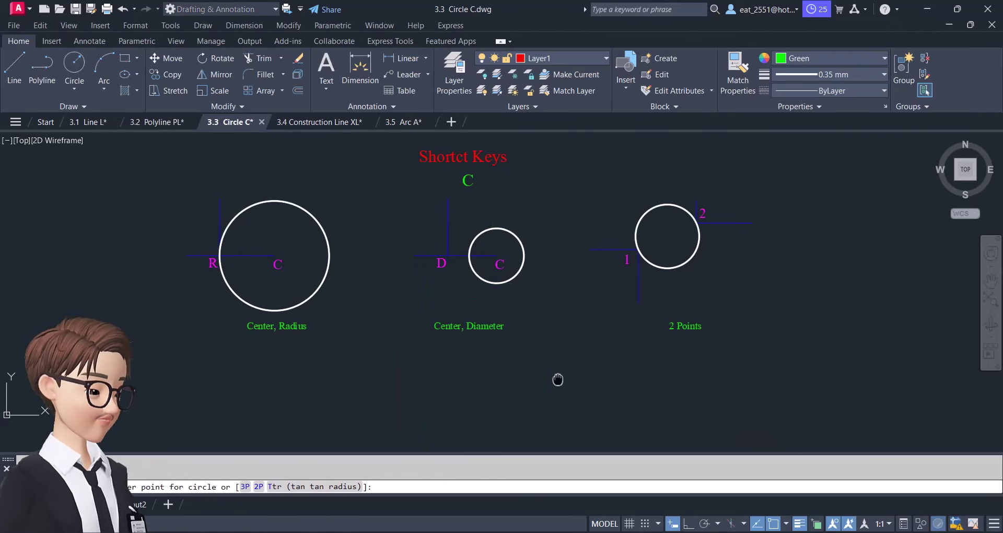
pyautogui.moveTo(557, 381); pyautogui.dragTo(564, 334, button='middle')
pyautogui.click(284, 400)
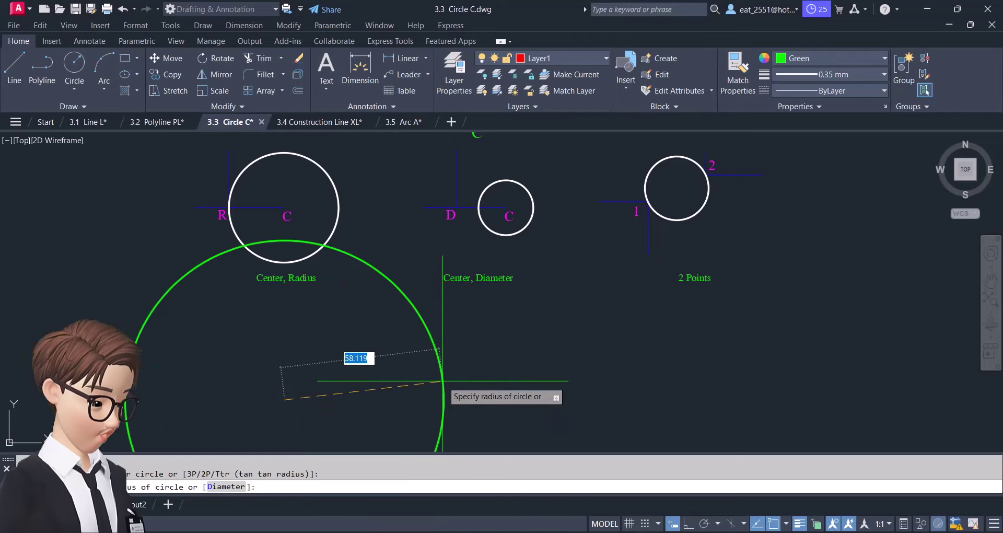
pyautogui.write('20')
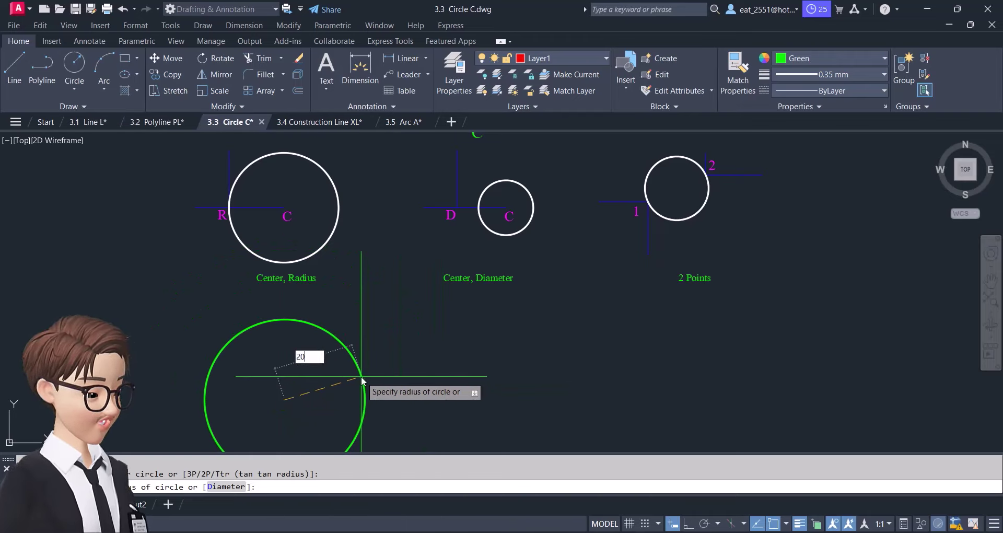
pyautogui.press('Return')
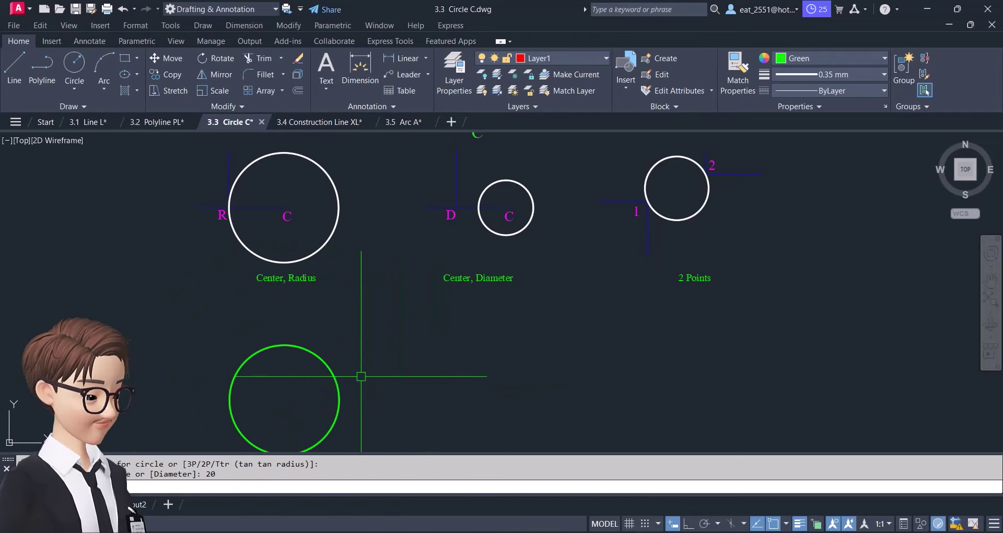
pyautogui.moveTo(410, 383); pyautogui.dragTo(403, 348, button='middle')
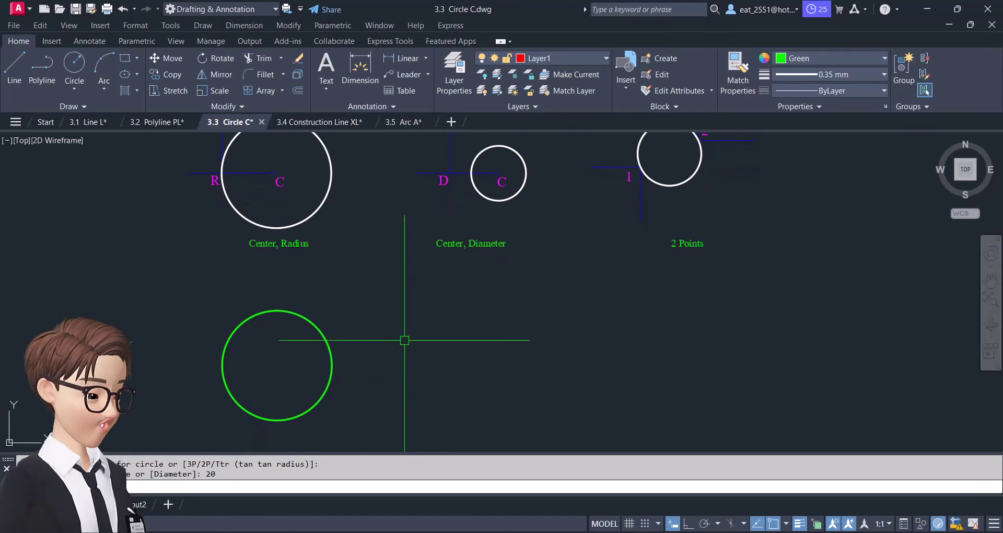
# - Draw a diameter-40 circle below the Center, Diameter example
pyautogui.press('Return')
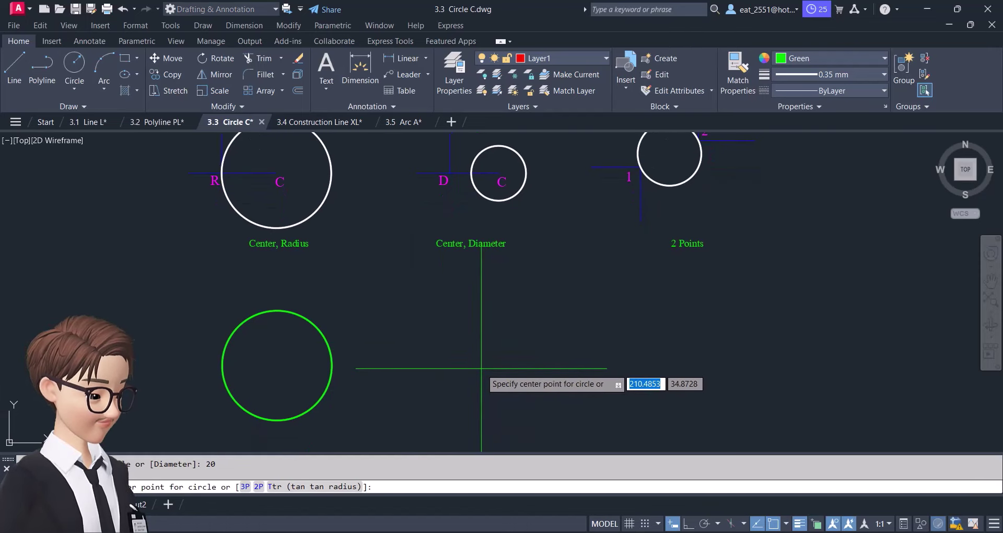
pyautogui.click(481, 368)
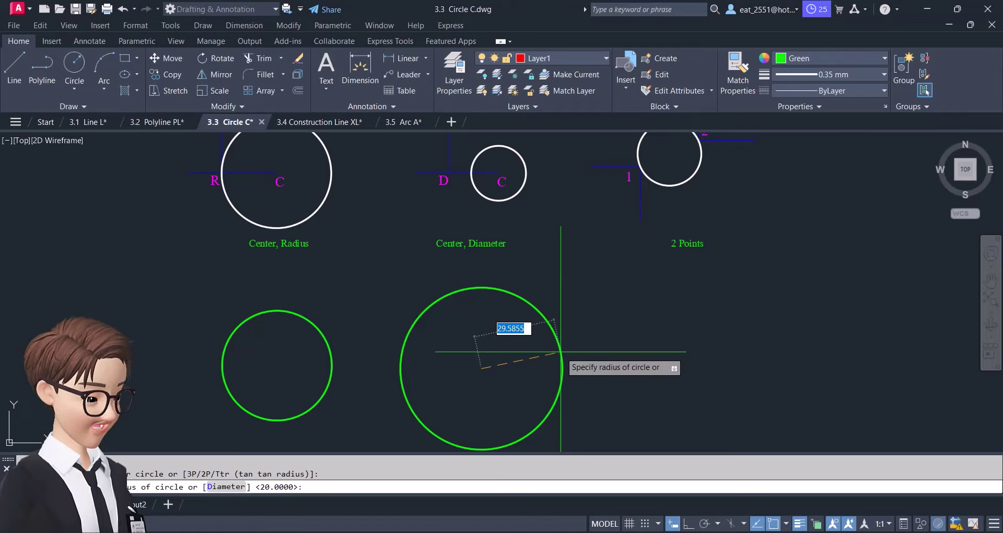
pyautogui.write('d')
pyautogui.press('Return')
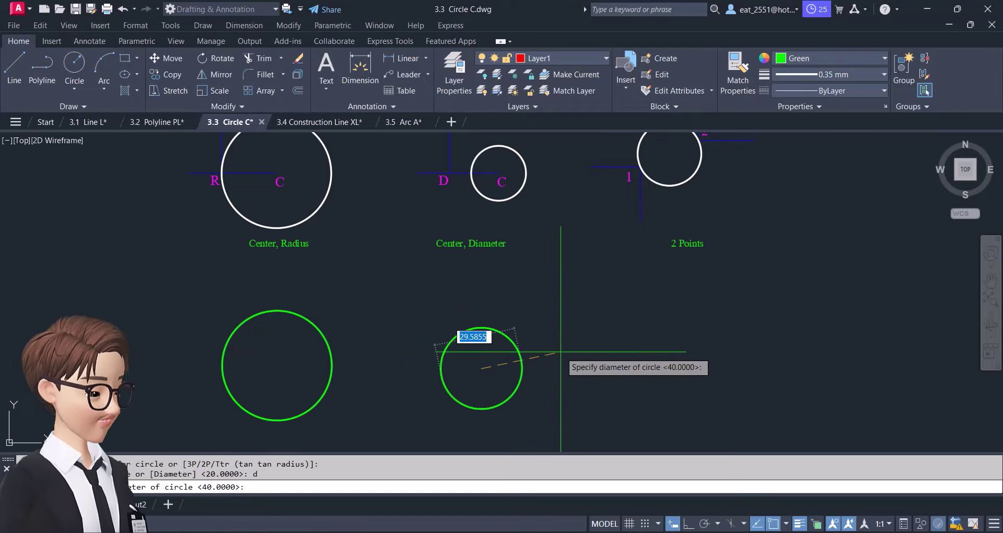
pyautogui.write('40')
pyautogui.press('Return')
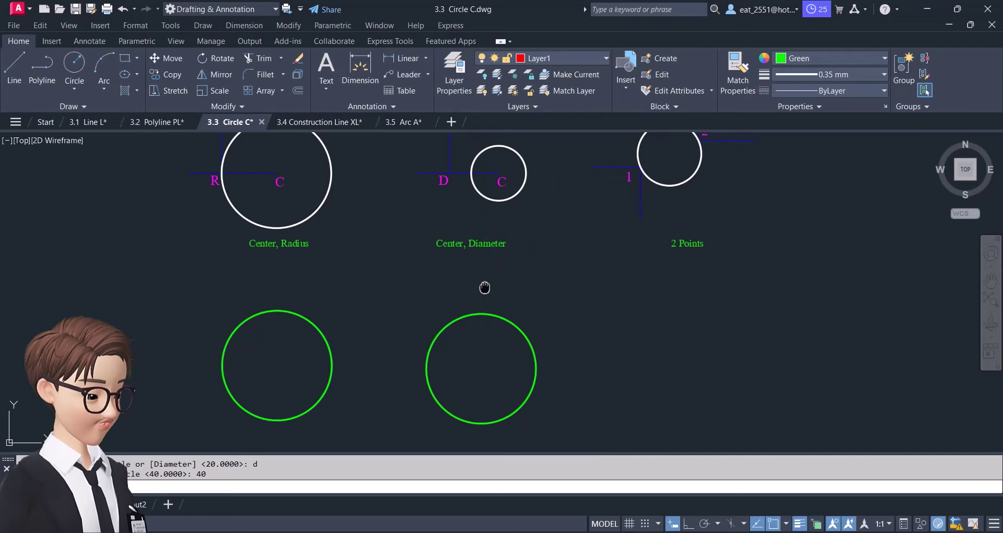
pyautogui.moveTo(484, 282); pyautogui.dragTo(481, 313, button='middle')
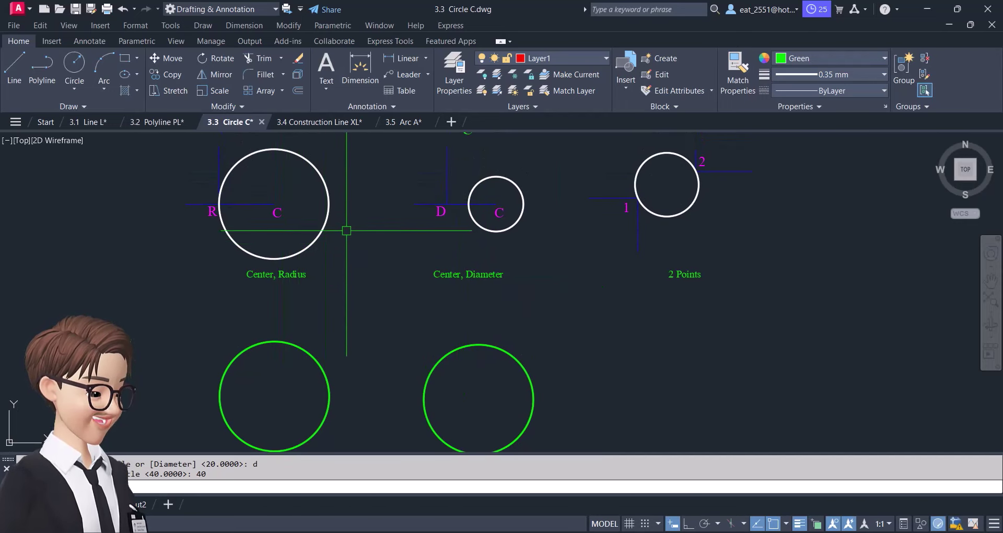
# - Delete the white 2 Points example circle
pyautogui.moveTo(359, 346); pyautogui.dragTo(374, 301, button='middle')
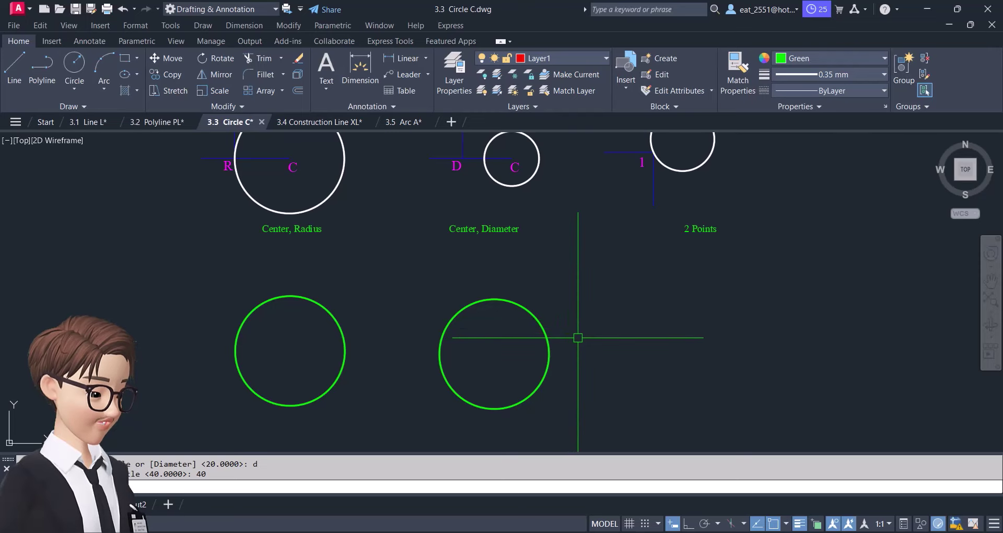
pyautogui.moveTo(578, 329); pyautogui.dragTo(364, 434, button='middle')
pyautogui.click(480, 271)
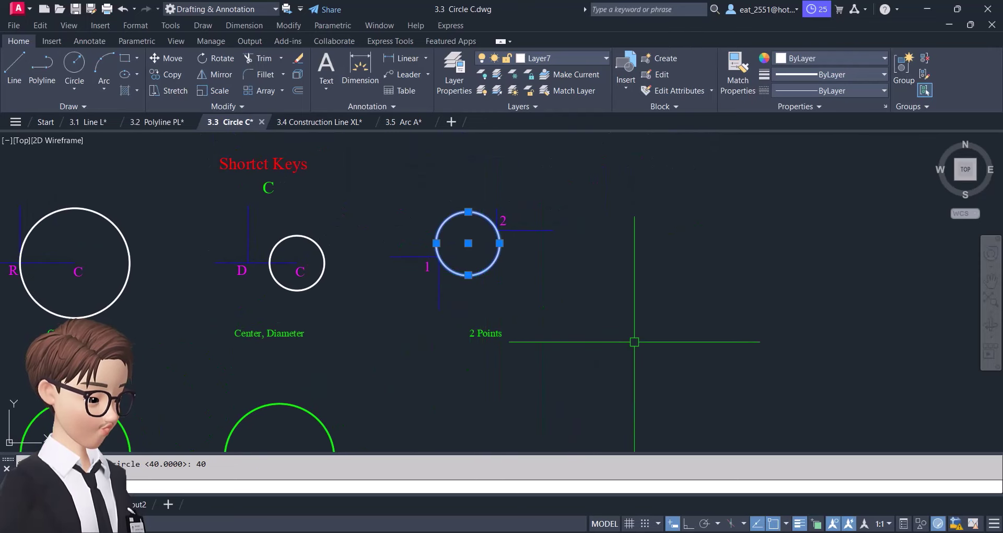
pyautogui.press('Delete')
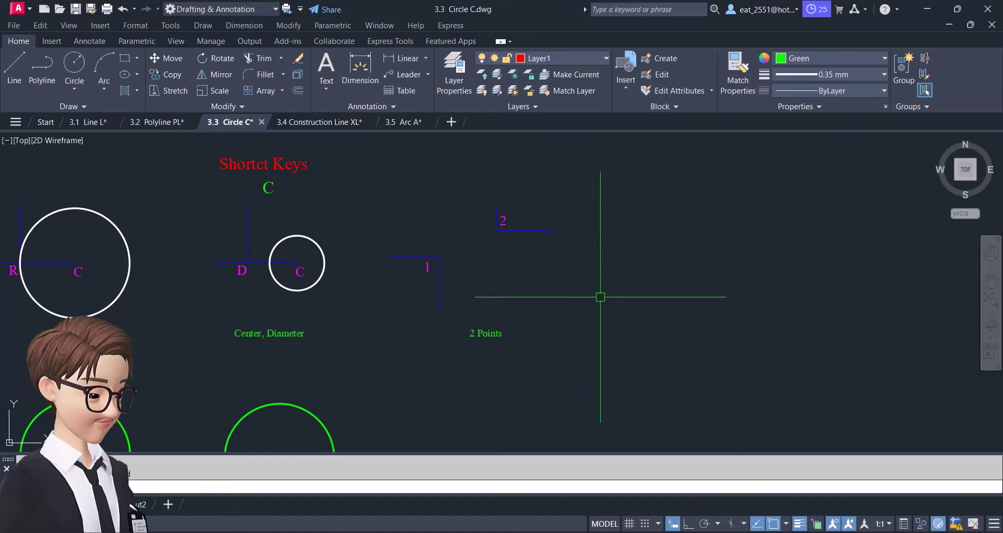
# - Draw a 2-Point circle through points 1 and 2
pyautogui.write('C')
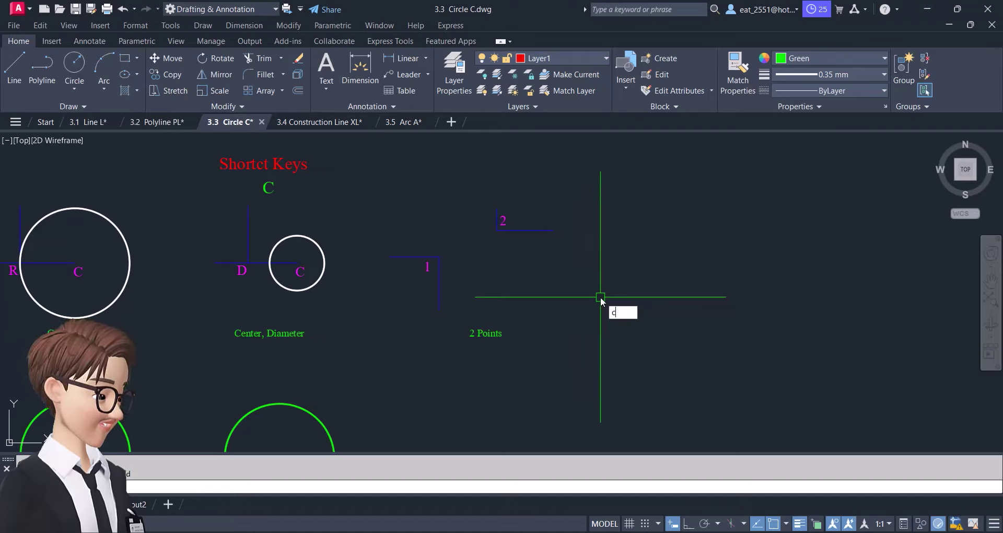
pyautogui.press('Return')
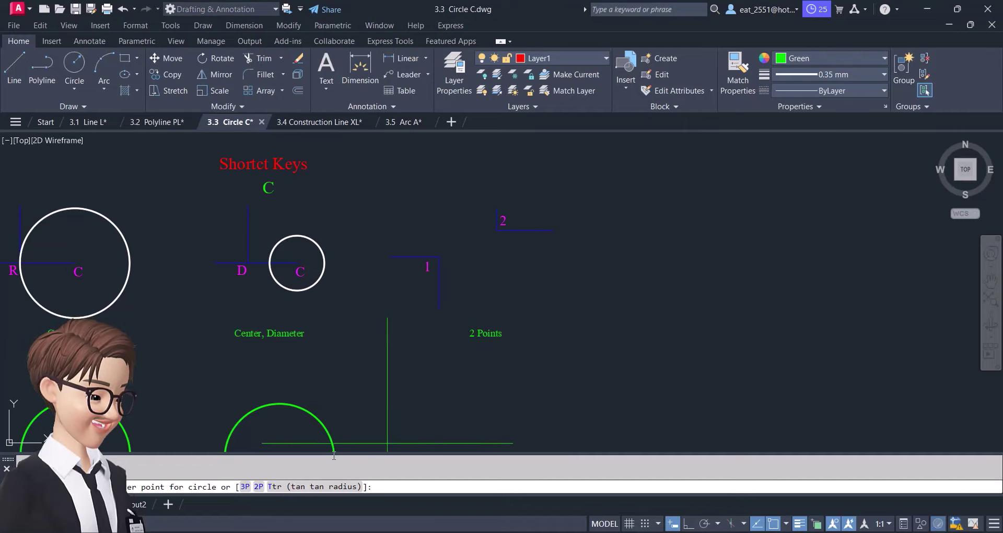
pyautogui.press('Escape')
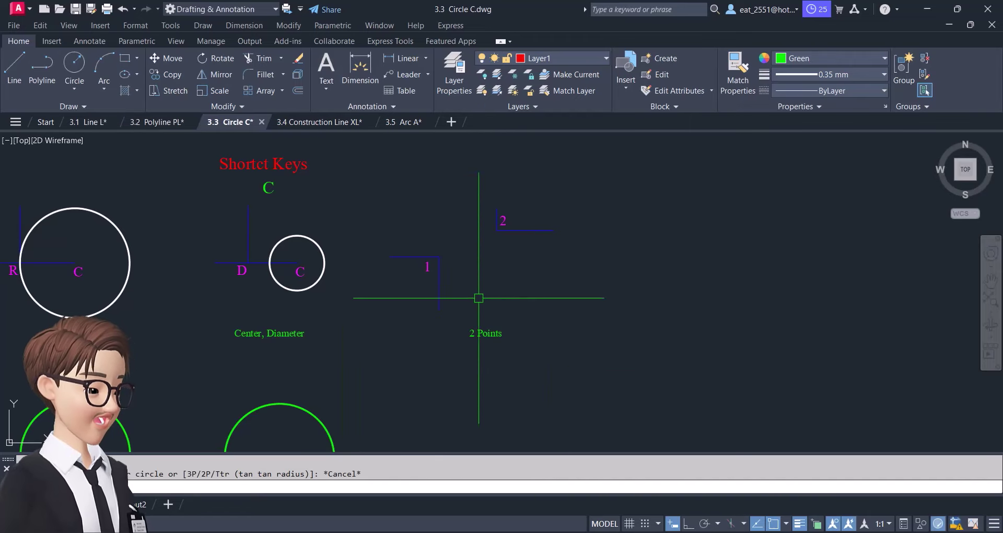
pyautogui.click(77, 88)
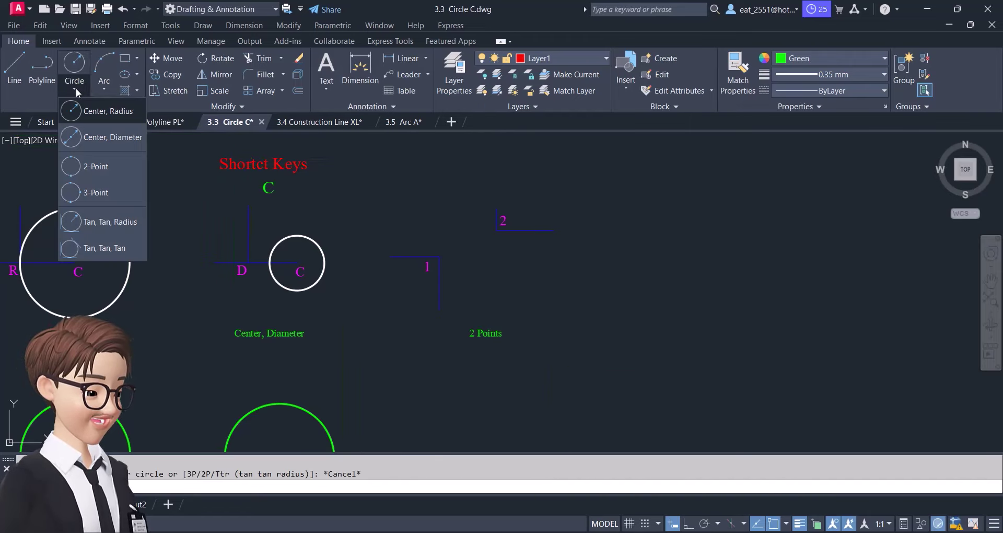
pyautogui.click(99, 167)
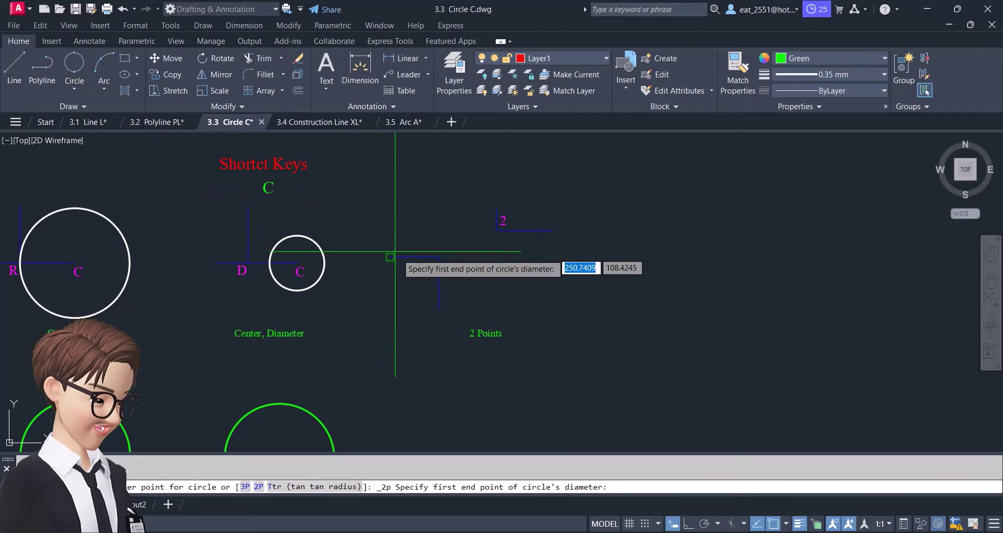
pyautogui.click(439, 256)
pyautogui.click(497, 229)
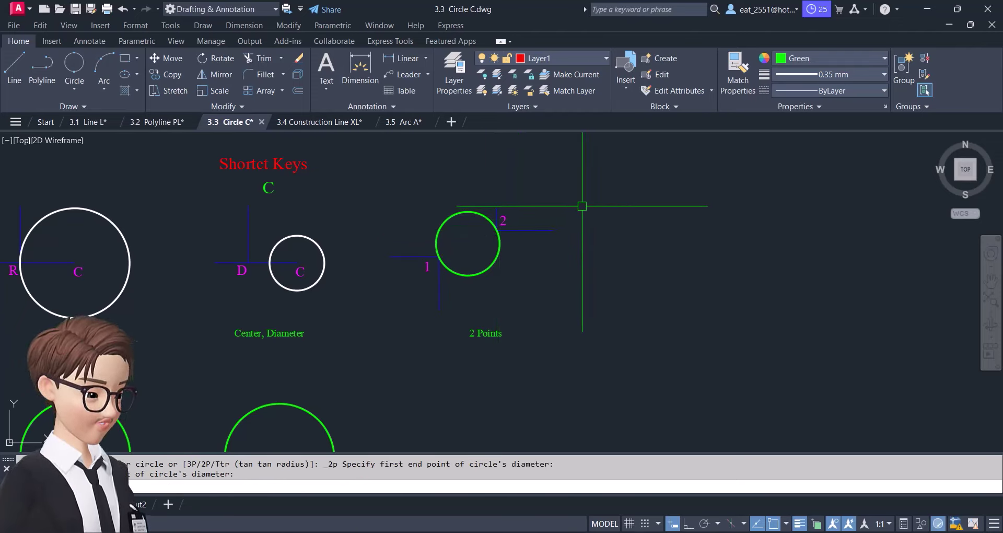
# - Zoom to extents and switch to the 3.4 Construction Line XL drawing
pyautogui.scroll(-1, 581, 205)
pyautogui.scroll(-1, 581, 214)
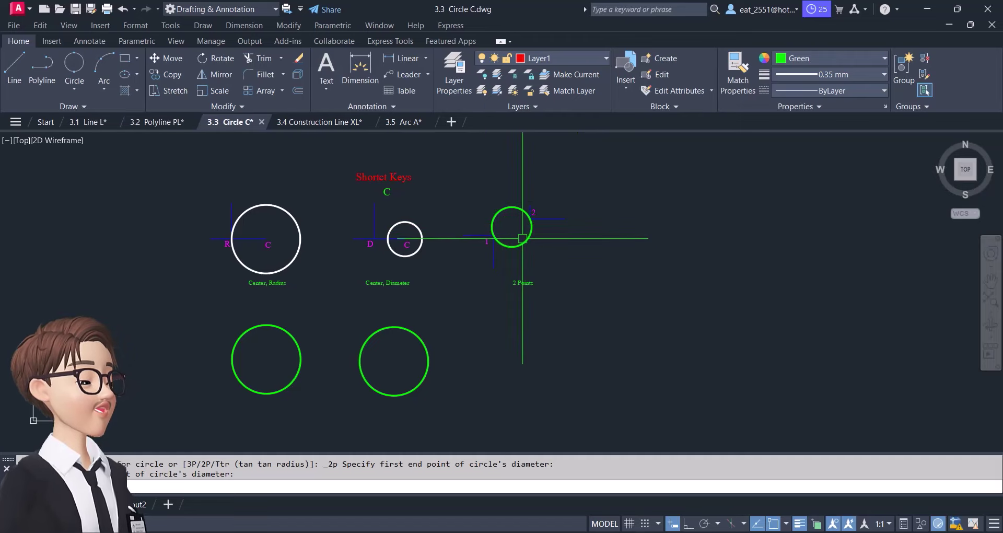
pyautogui.moveTo(523, 239)
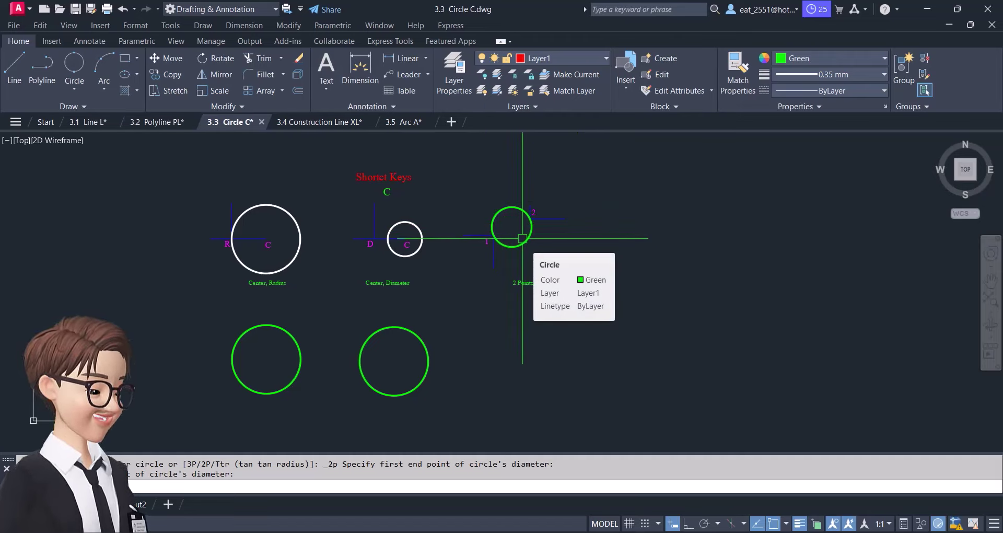
pyautogui.middleClick(522, 238)
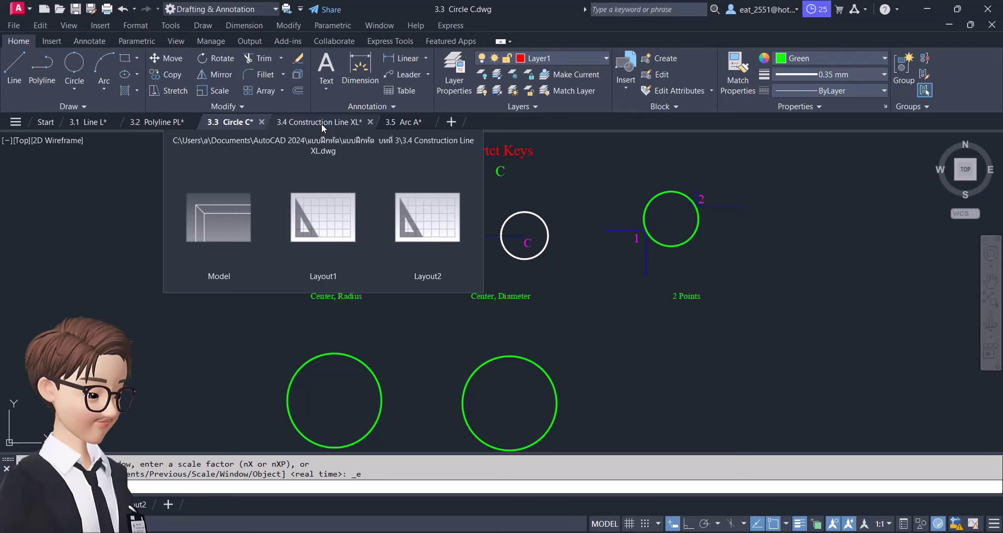
pyautogui.click(321, 122)
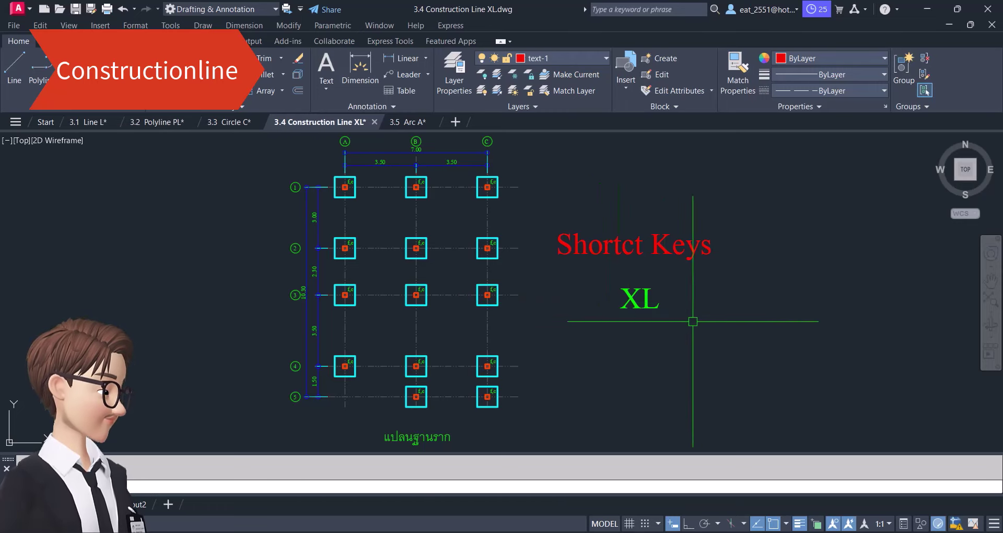
# - Pan to the foundation plan and set grid as the current layer
pyautogui.moveTo(661, 307); pyautogui.dragTo(563, 312, button='middle')
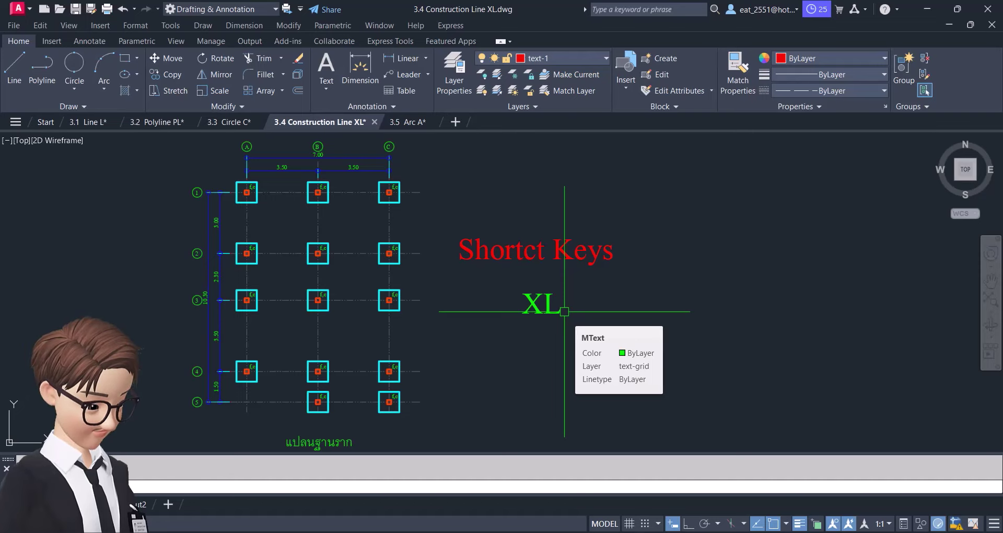
pyautogui.moveTo(703, 309); pyautogui.dragTo(681, 308, button='middle')
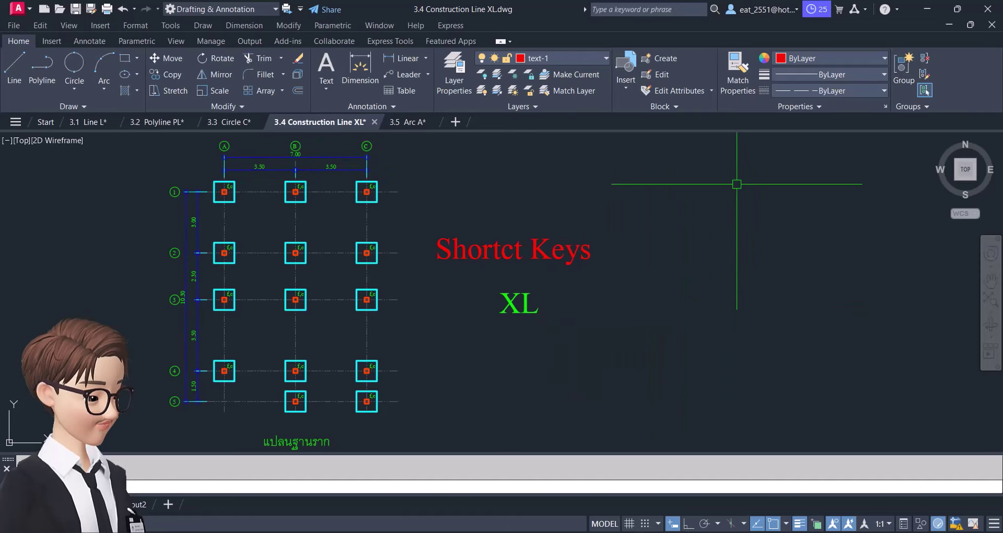
pyautogui.click(600, 59)
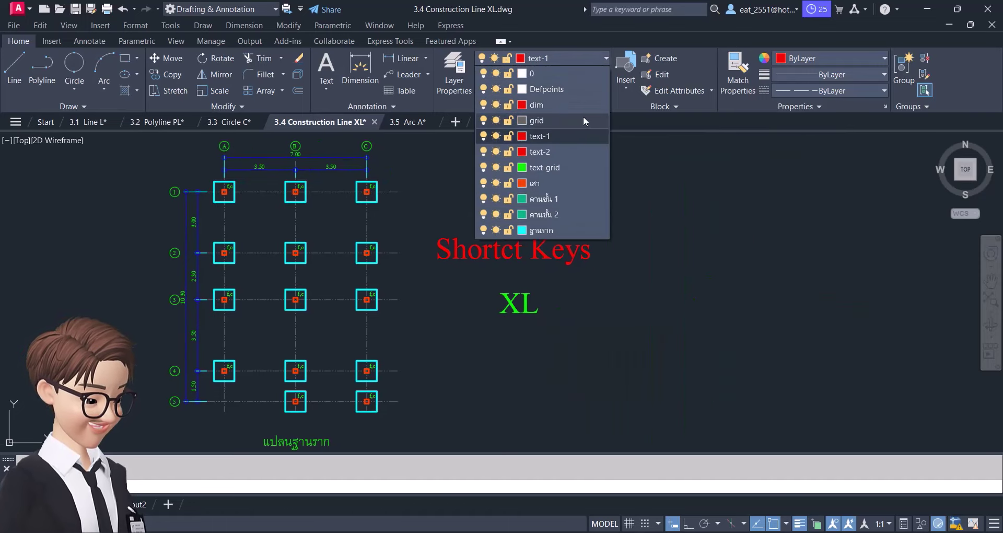
pyautogui.click(582, 120)
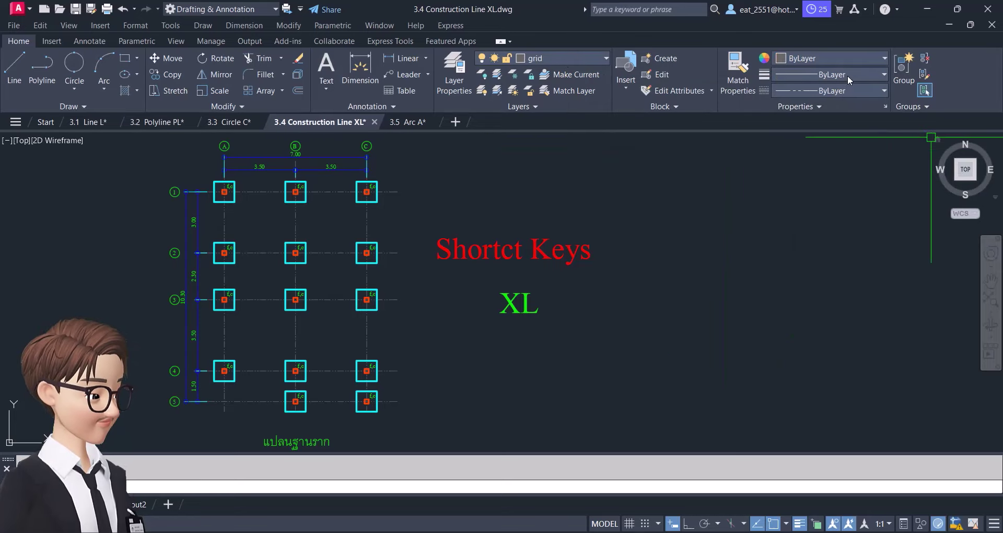
pyautogui.moveTo(772, 231); pyautogui.dragTo(692, 236, button='middle')
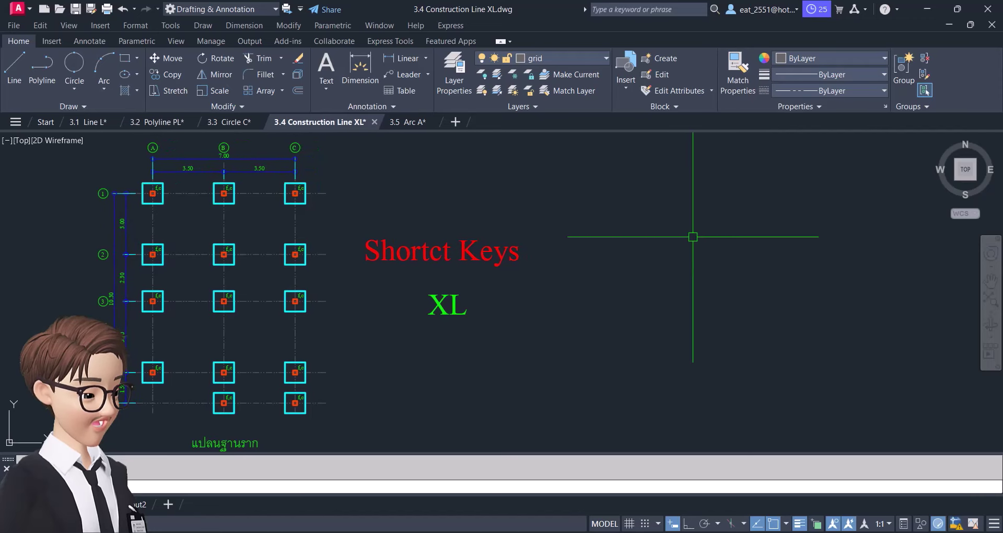
pyautogui.click(201, 26)
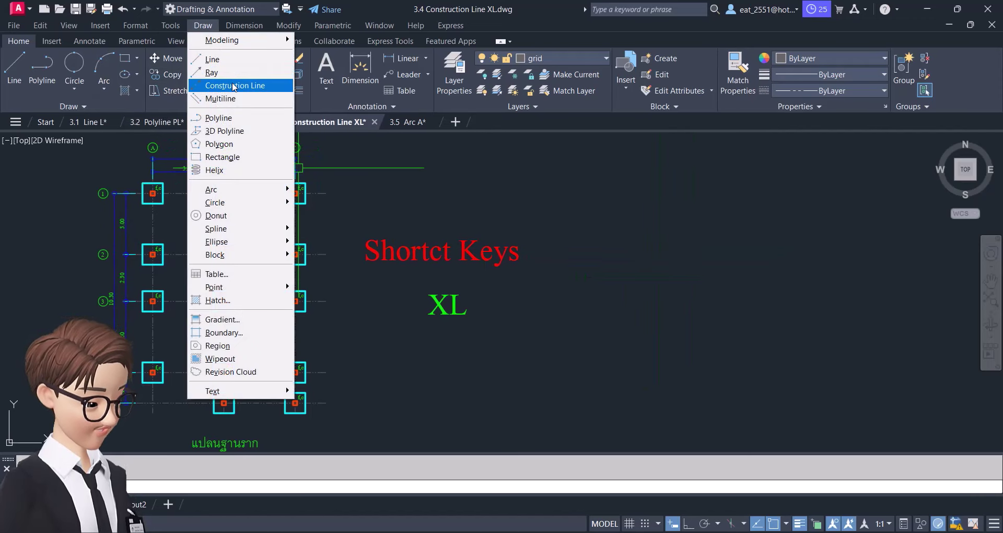
# - Draw crossing horizontal and vertical construction lines with XL and Ortho on, right of the XL label
pyautogui.click(577, 190)
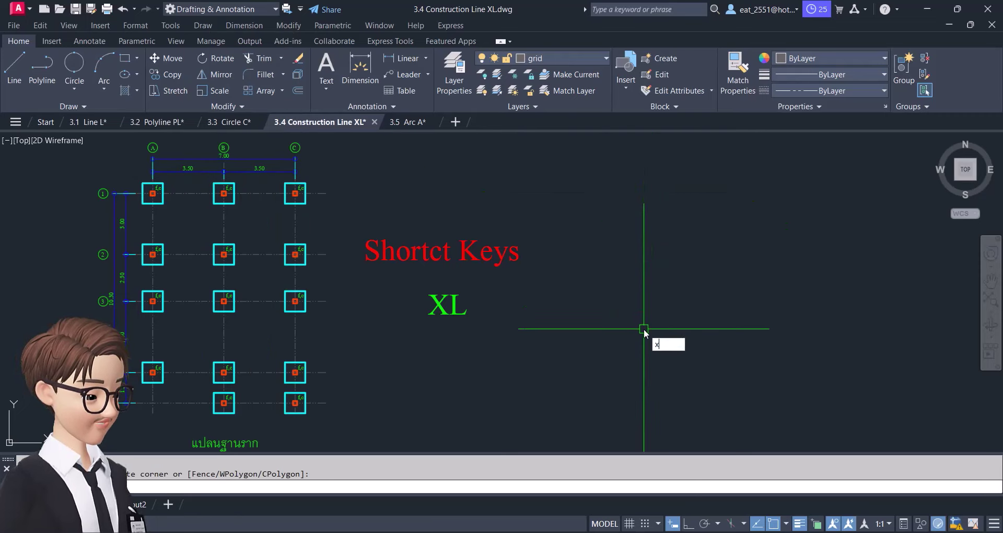
pyautogui.write('Xl')
pyautogui.press('Return')
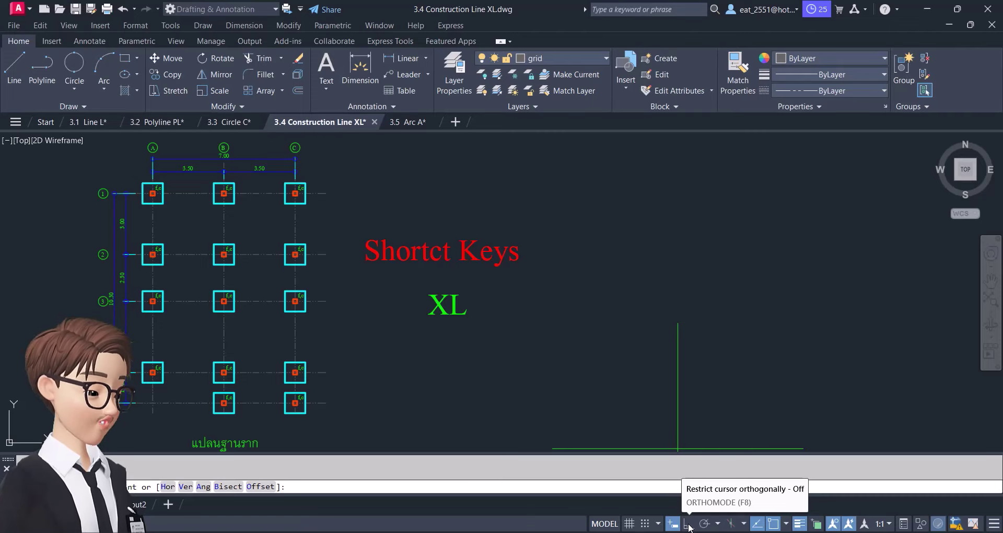
pyautogui.click(634, 290)
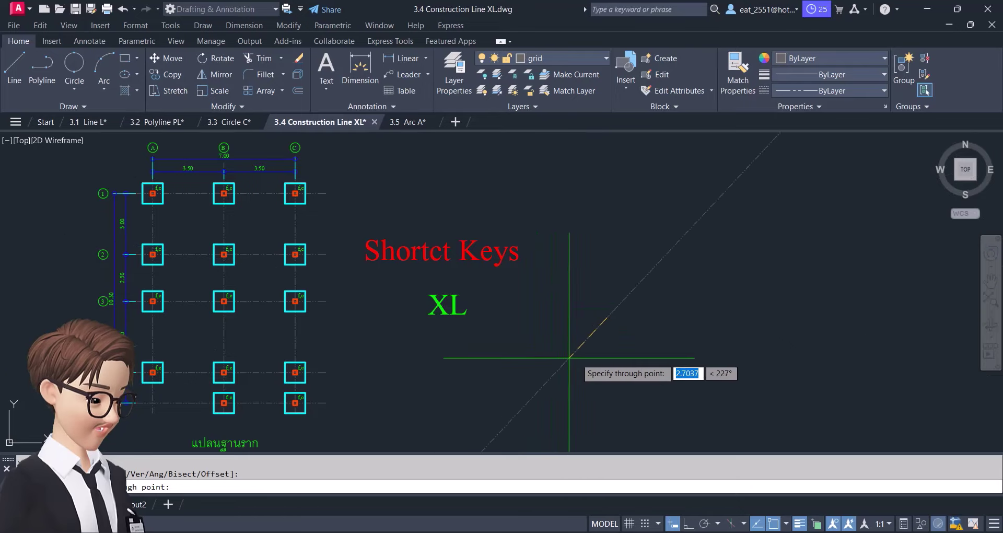
pyautogui.click(689, 523)
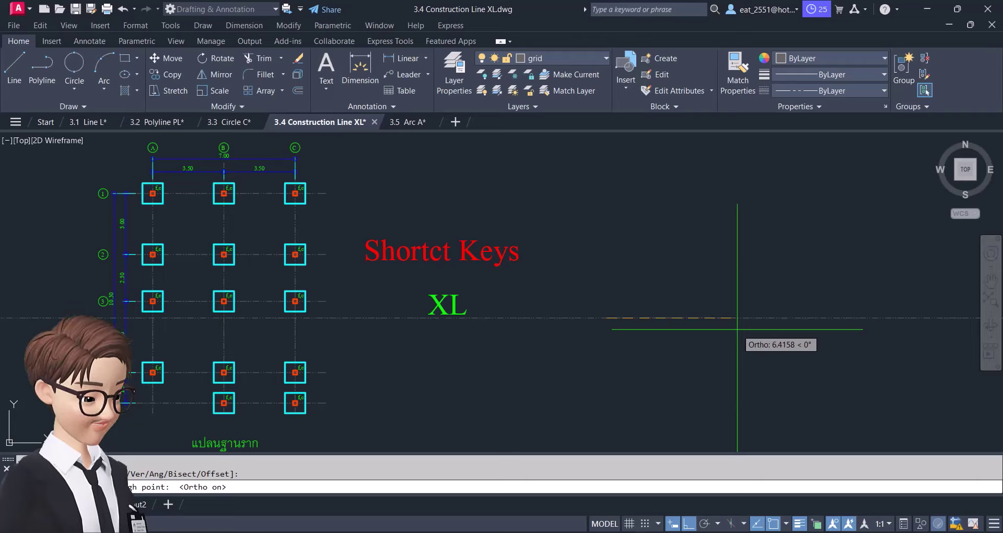
pyautogui.click(737, 329)
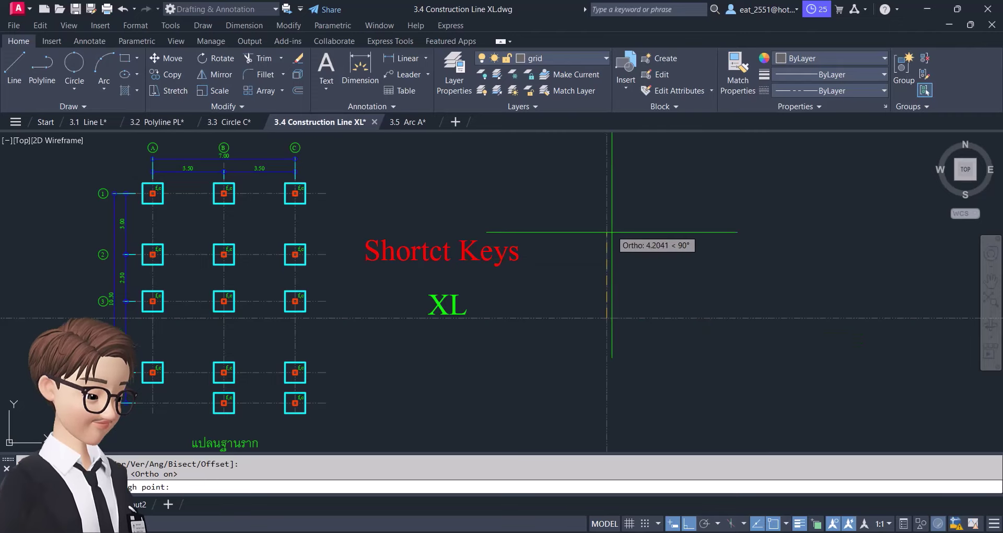
pyautogui.click(620, 187)
pyautogui.press('Escape')
# - Start the Offset command with an offset distance of 3.5
pyautogui.scroll(-8, 569, 309)
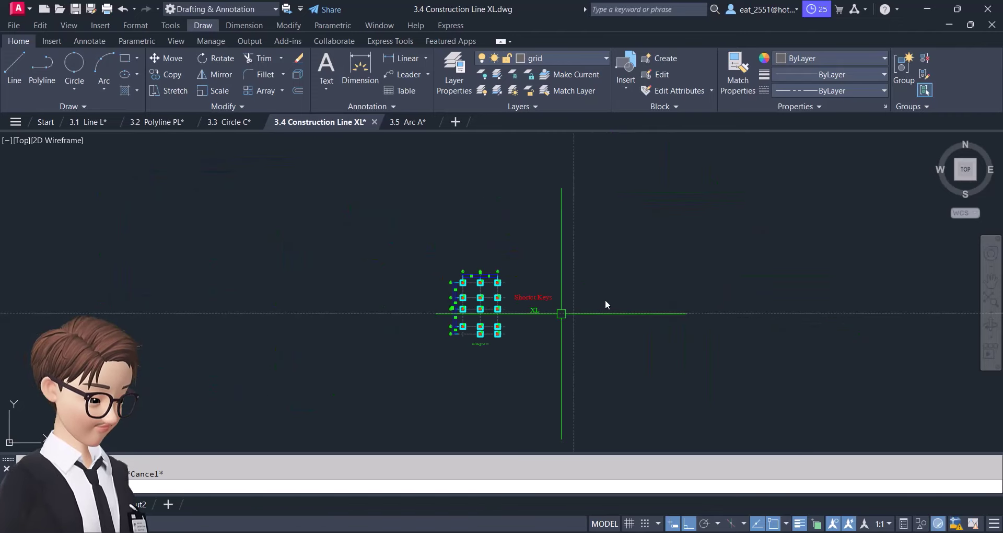
pyautogui.scroll(6, 559, 311)
pyautogui.scroll(2, 581, 314)
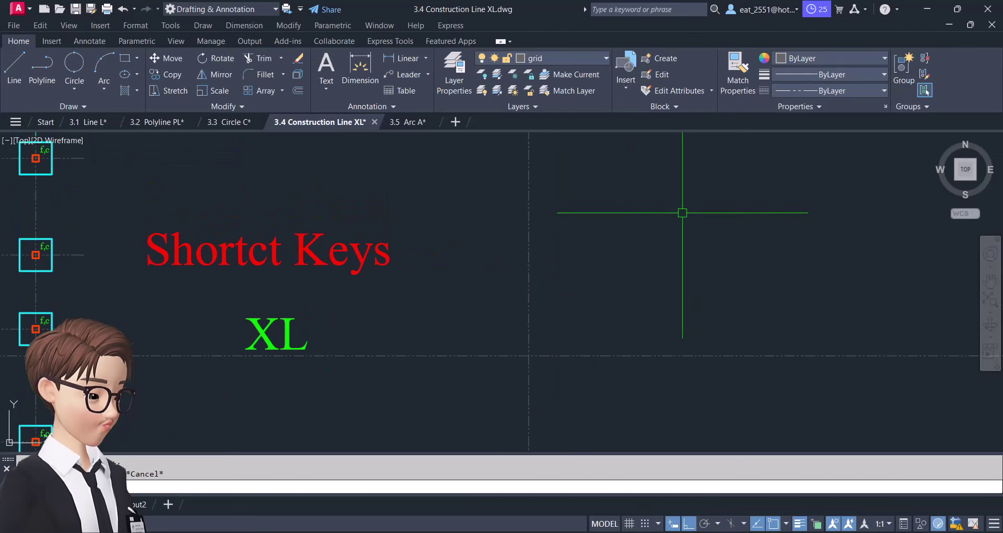
pyautogui.scroll(-4, 613, 284)
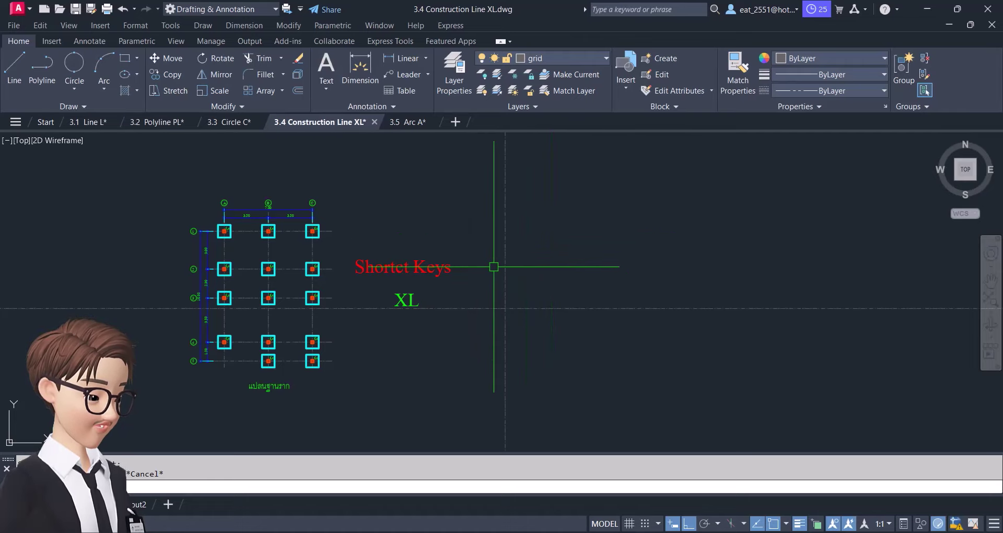
pyautogui.click(297, 91)
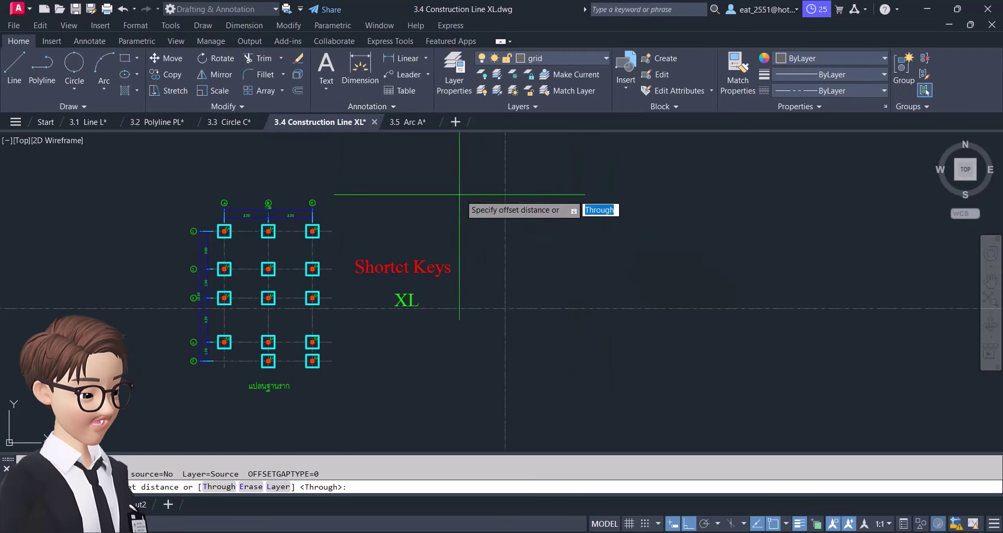
pyautogui.scroll(4, 295, 209)
pyautogui.moveTo(891, 219); pyautogui.dragTo(546, 286, button='middle')
pyautogui.scroll(-2, 547, 286)
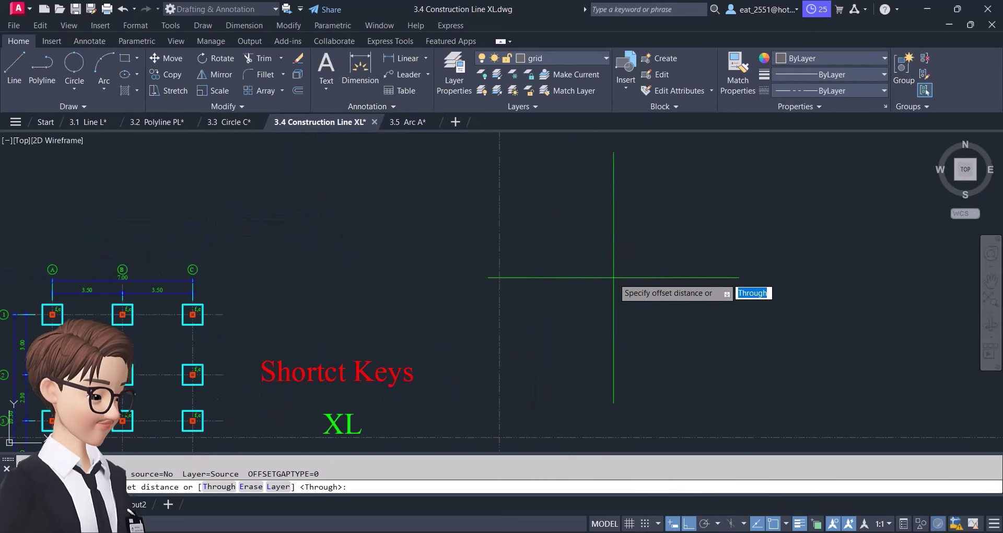
pyautogui.write('3.5')
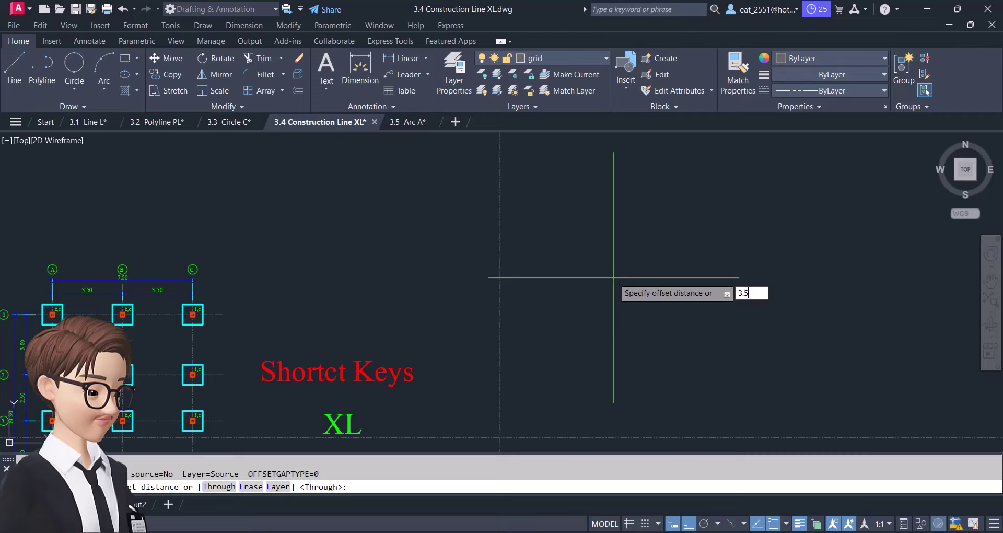
pyautogui.press('Return')
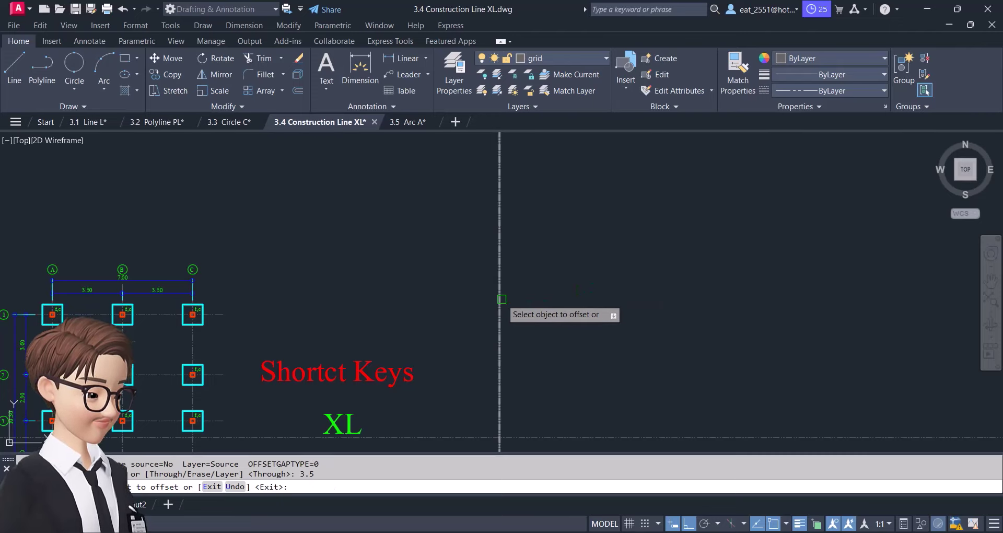
# - Offset the vertical construction line twice to the right, each copy 3.5 units further
pyautogui.click(500, 303)
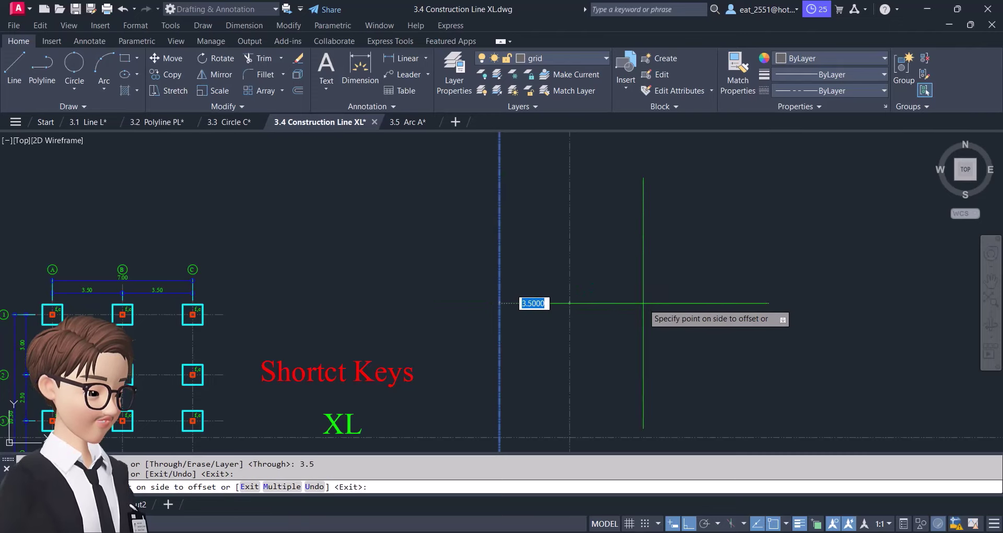
pyautogui.click(690, 301)
pyautogui.click(570, 289)
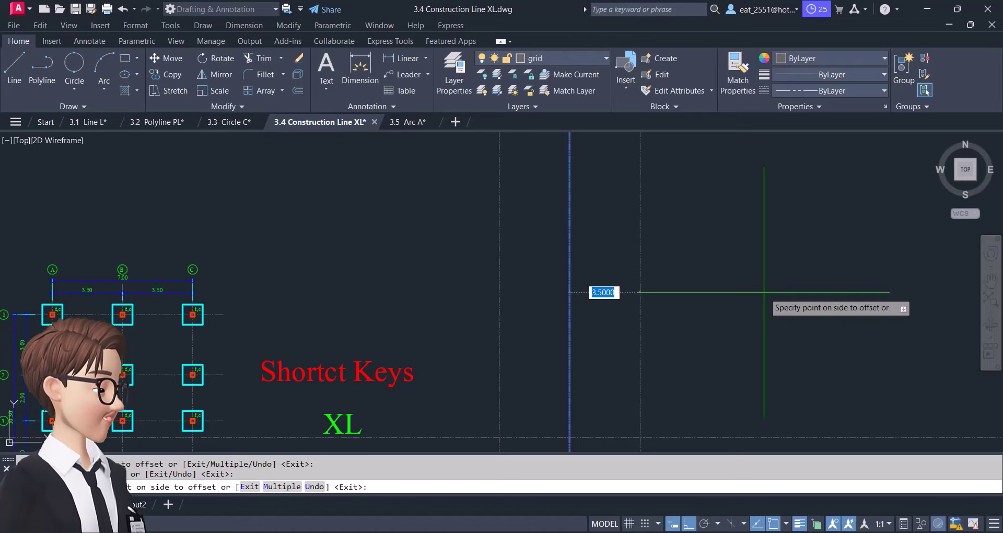
pyautogui.click(763, 292)
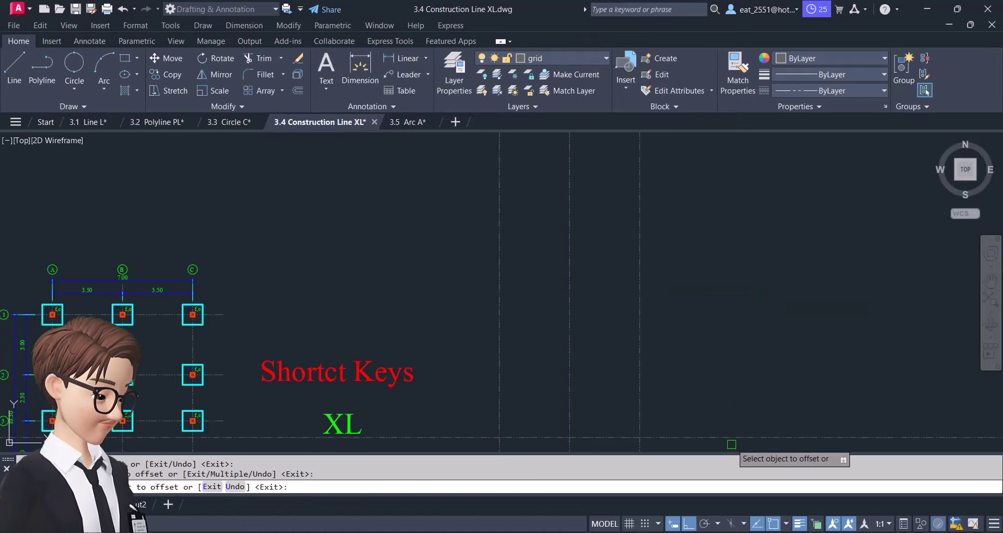
pyautogui.moveTo(739, 340)
pyautogui.mouseDown(button='middle')
pyautogui.moveTo(727, 253)
pyautogui.moveTo(698, 292)
pyautogui.mouseUp(button='middle')
pyautogui.scroll(-3, 727, 253)
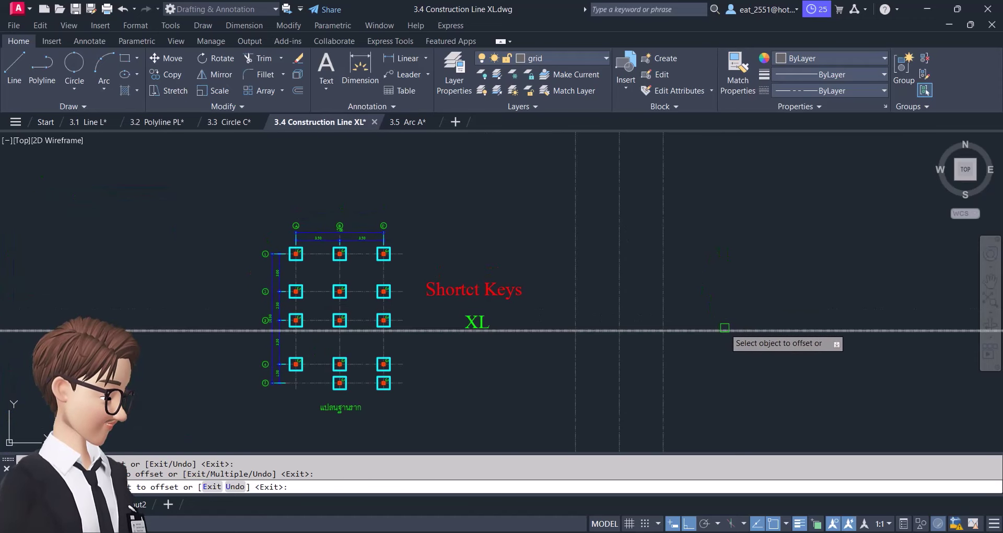
pyautogui.press('Escape')
pyautogui.moveTo(724, 327); pyautogui.dragTo(654, 341, button='middle')
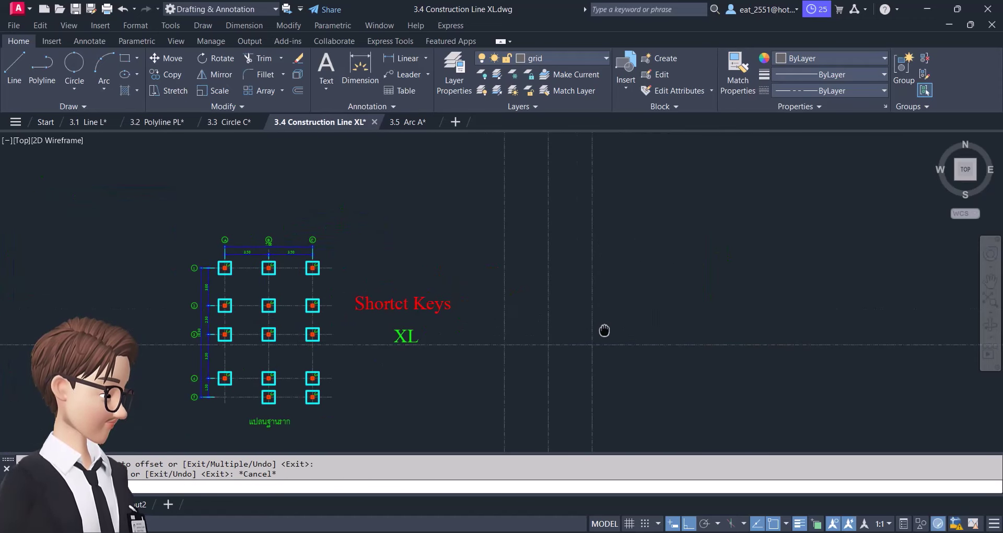
pyautogui.moveTo(459, 239); pyautogui.dragTo(542, 242, button='middle')
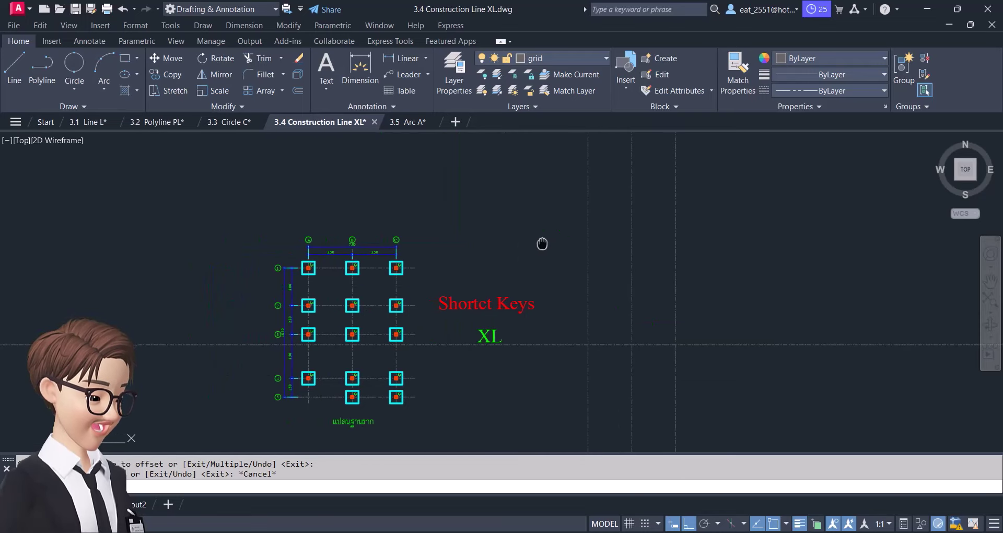
# - Switch to the 3.5 Arc A drawing, zoom to extents, and draw a red arc on the left
pyautogui.click(408, 121)
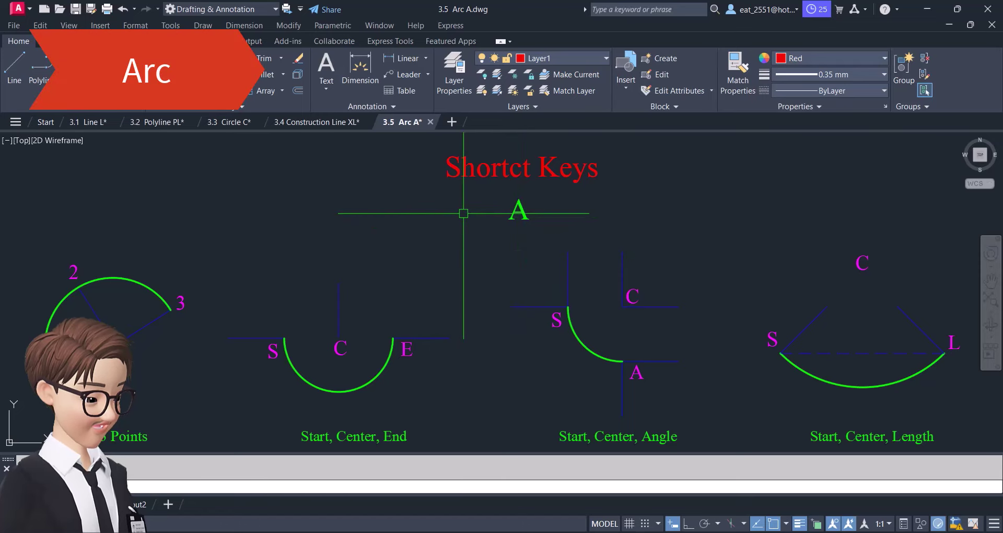
pyautogui.click(990, 299)
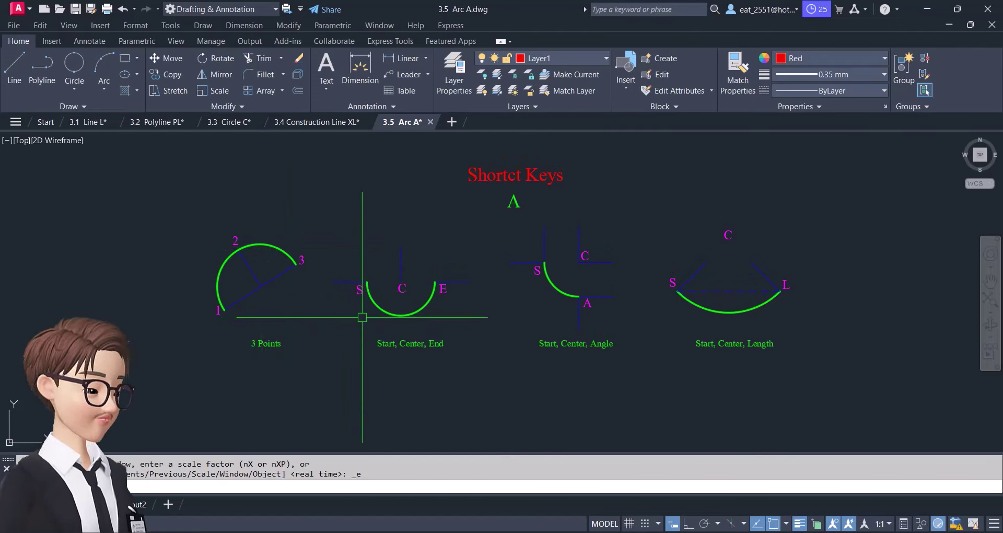
pyautogui.write('a')
pyautogui.press('Return')
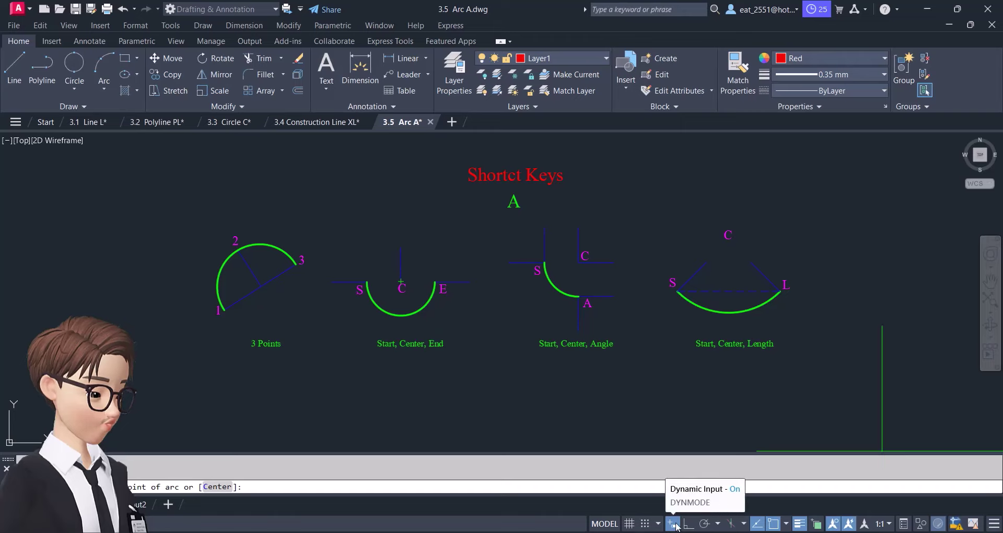
pyautogui.click(90, 308)
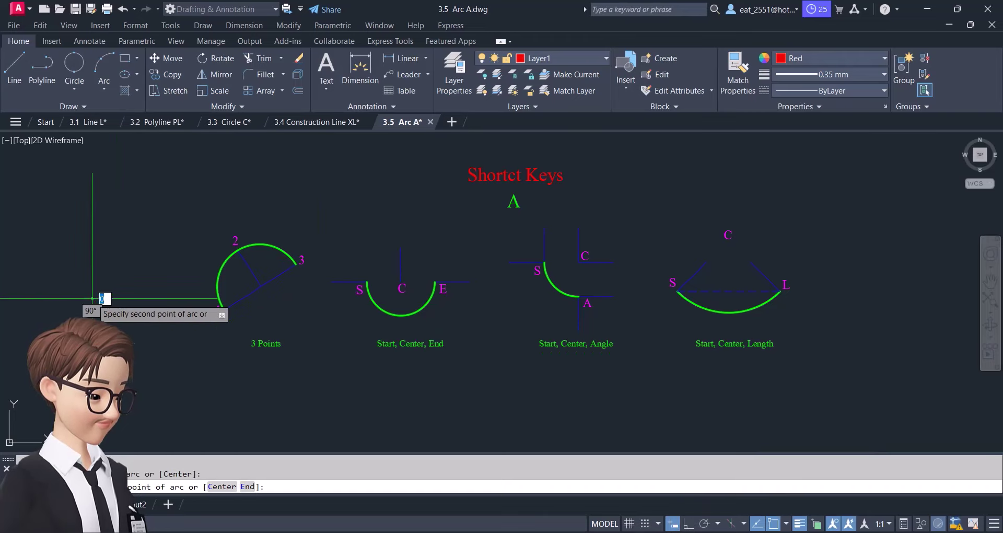
pyautogui.click(158, 163)
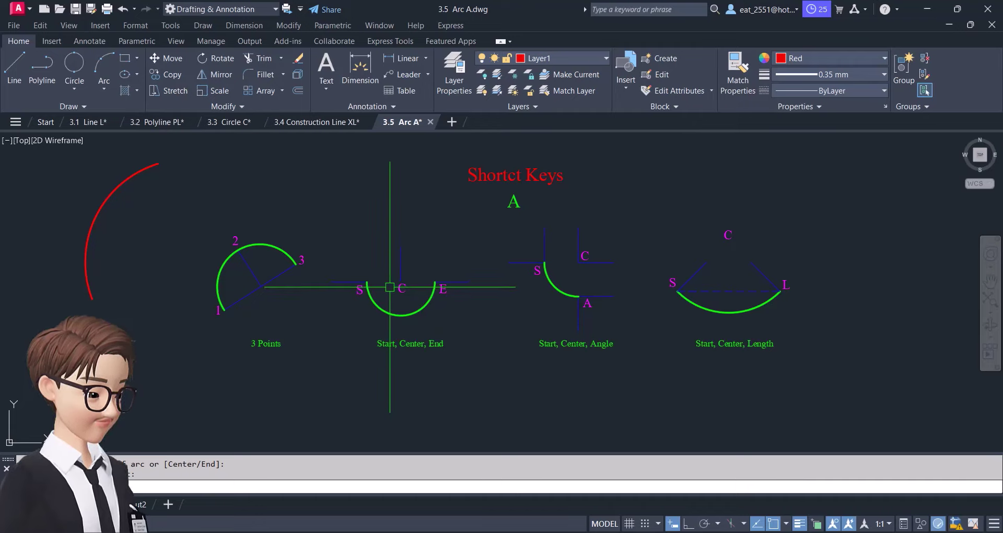
# - Delete the green 3 Points arc and redraw it in red through points 1, 2 and 3
pyautogui.click(260, 244)
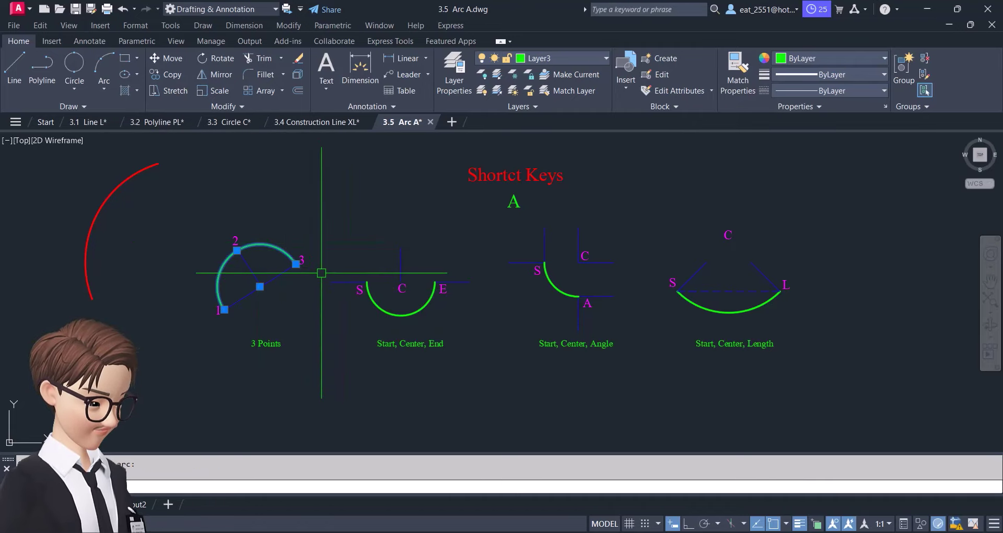
pyautogui.press('Delete')
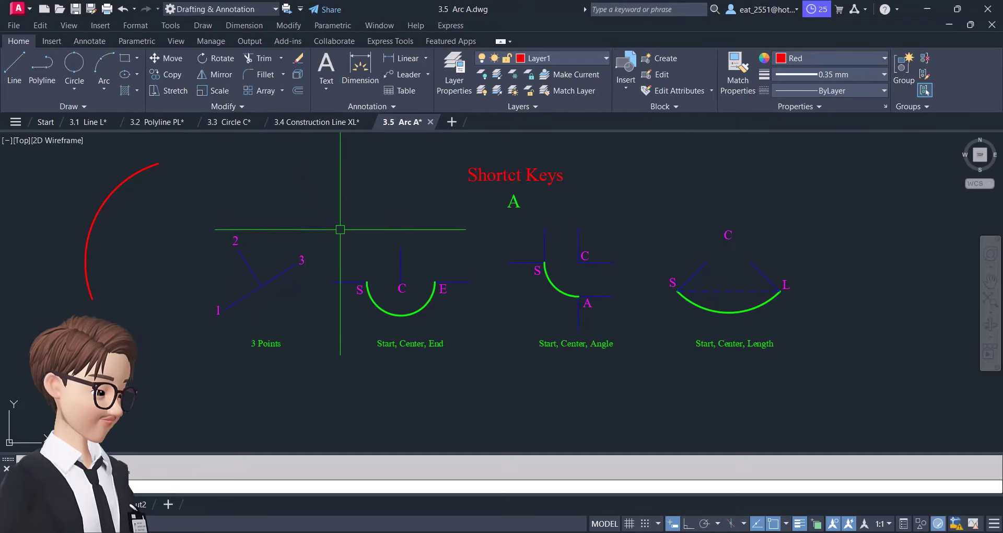
pyautogui.write('a')
pyautogui.press('Return')
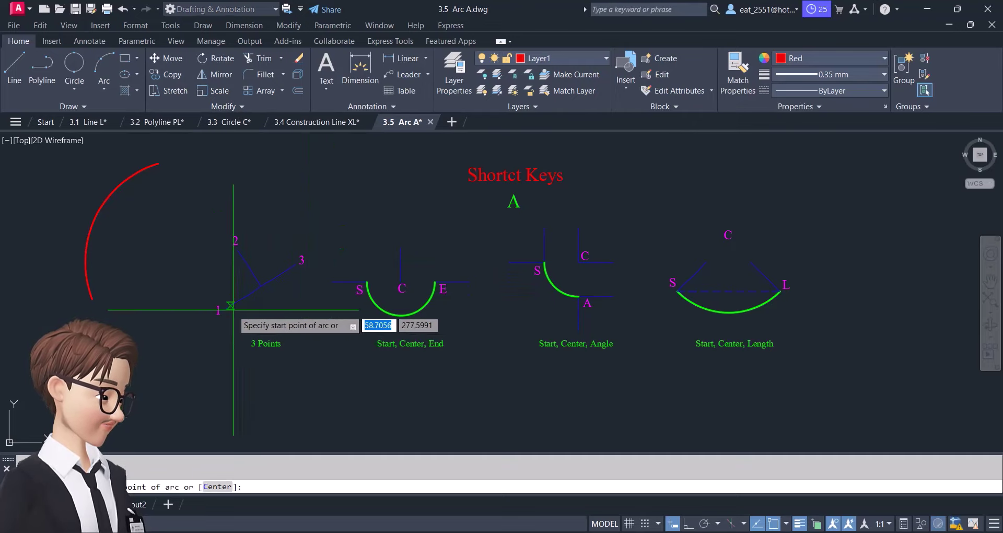
pyautogui.click(224, 309)
pyautogui.click(237, 250)
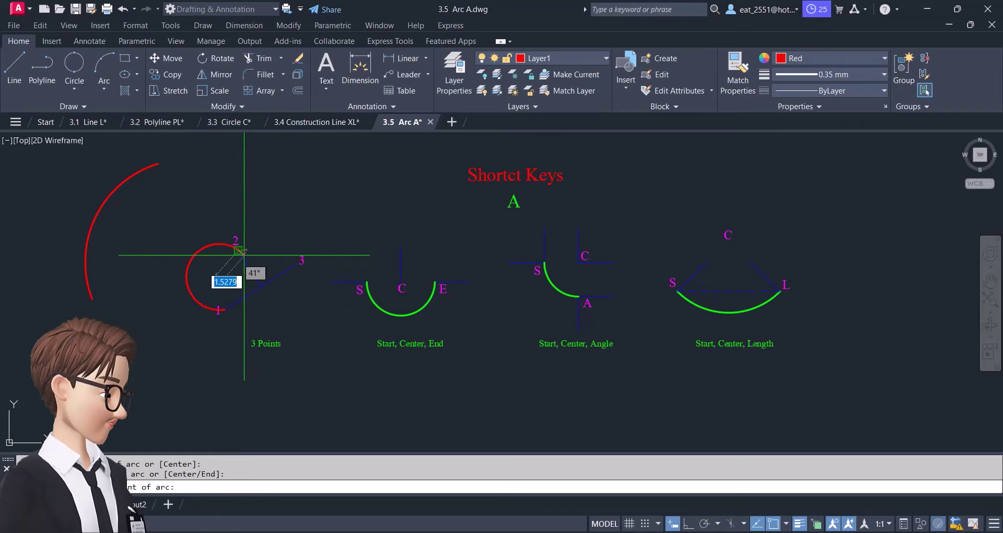
pyautogui.click(297, 263)
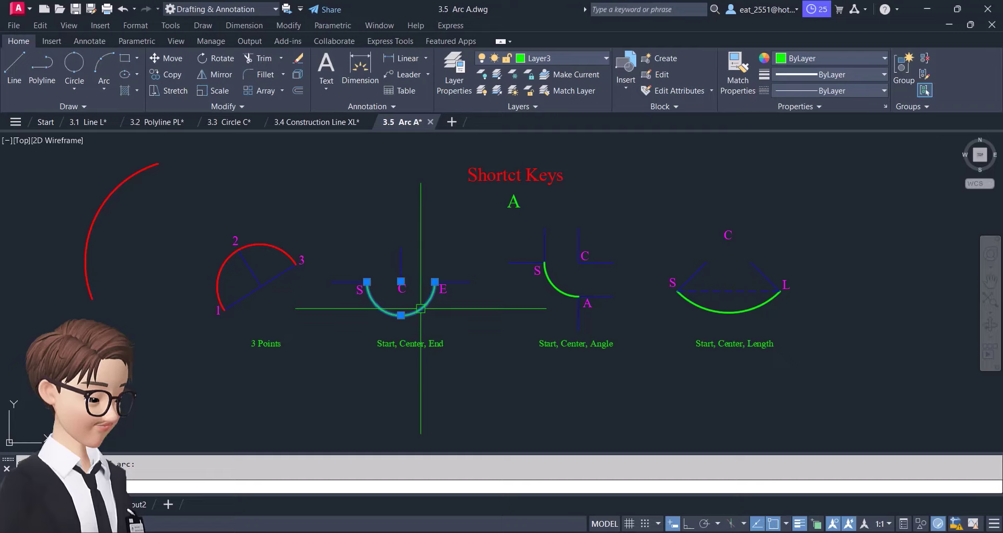
pyautogui.press('Escape')
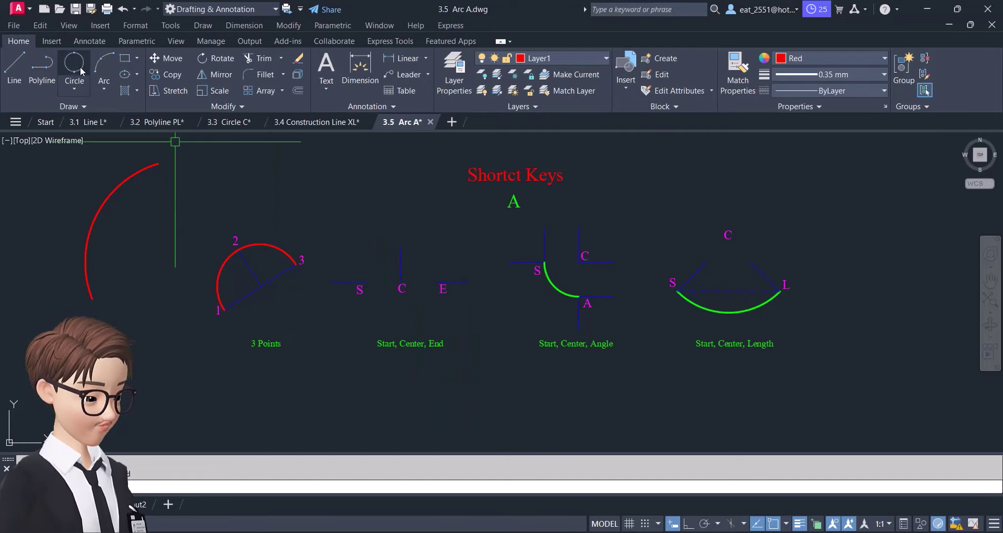
# - Draw a red Start, Center, End arc from S around C to E
pyautogui.click(105, 92)
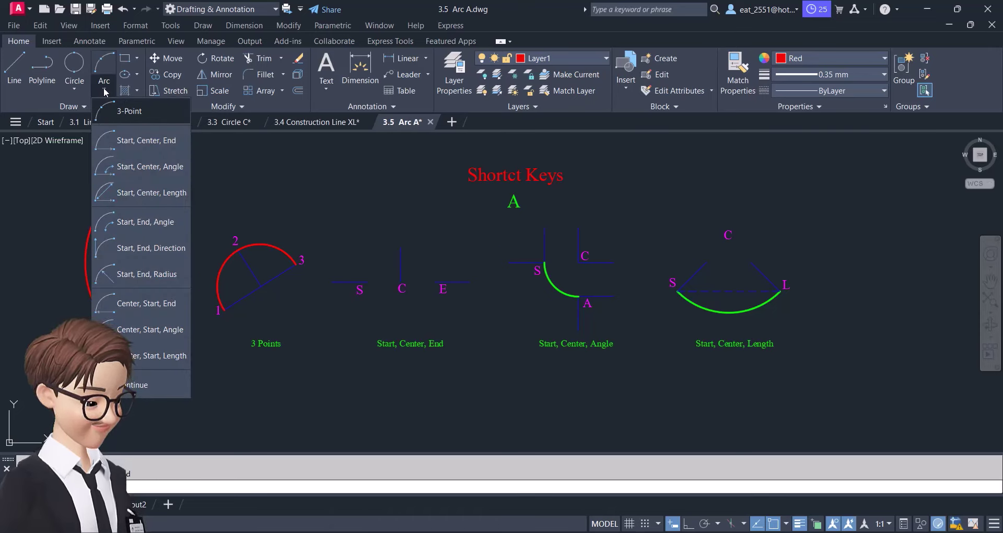
pyautogui.click(146, 150)
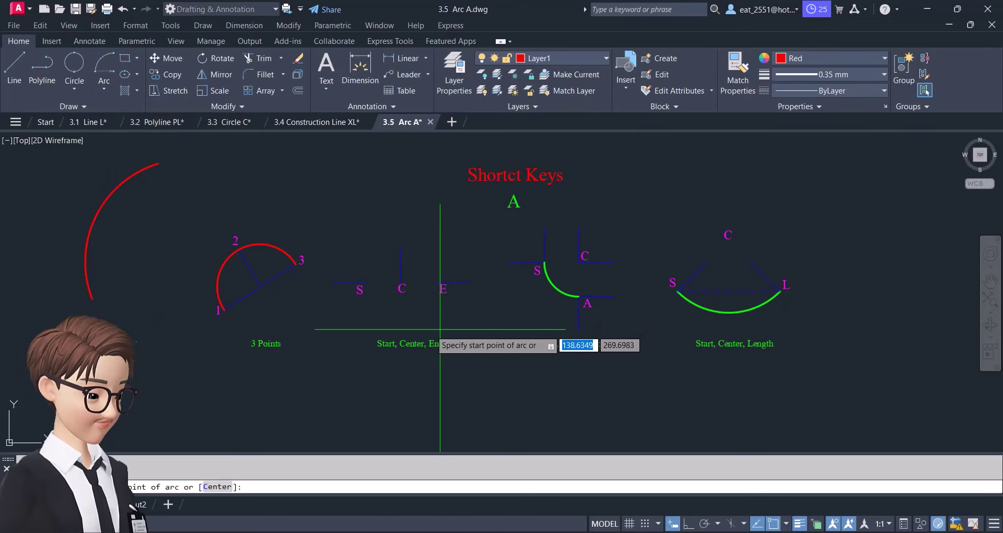
pyautogui.click(368, 282)
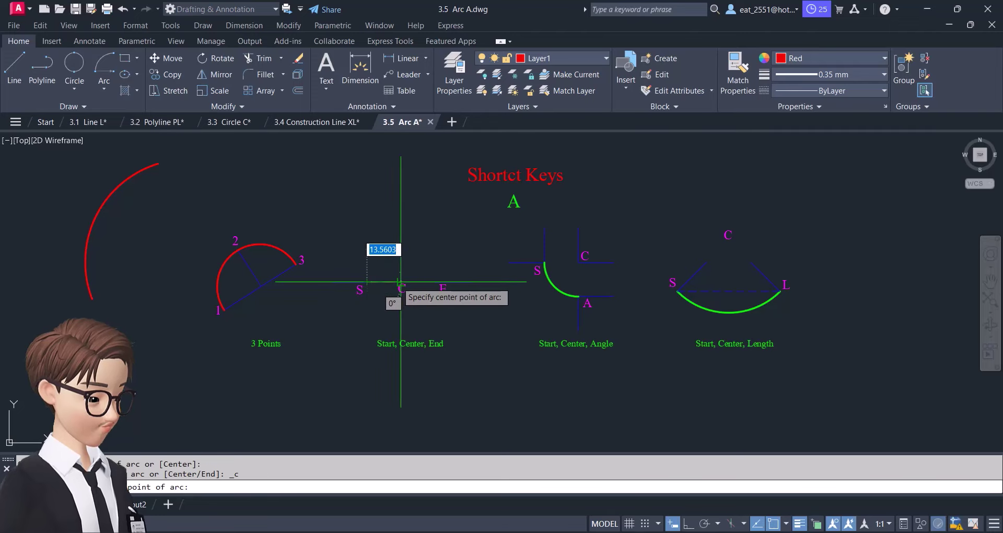
pyautogui.click(400, 282)
pyautogui.click(435, 282)
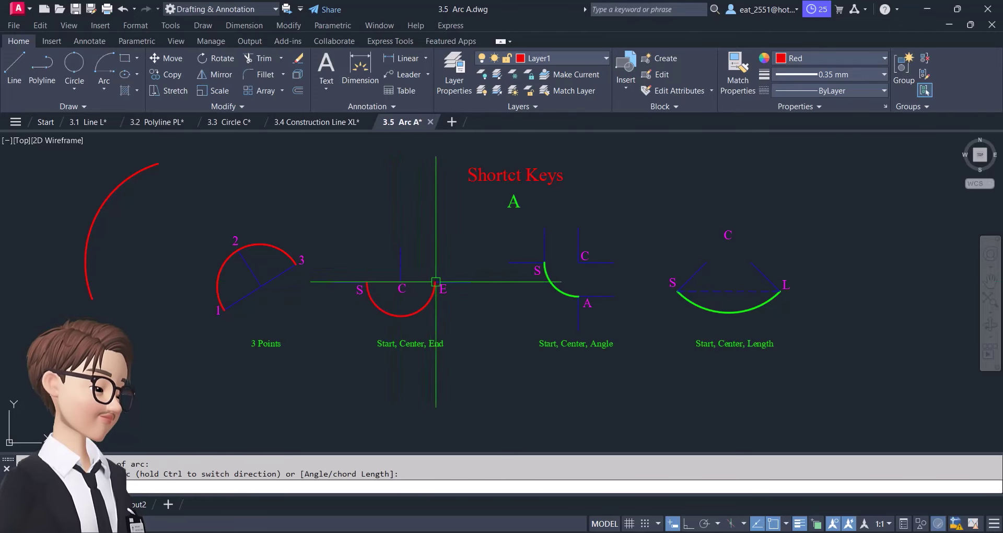
# - Delete the green Start, Center, Angle arc and redraw it in red from S around C to A
pyautogui.click(551, 285)
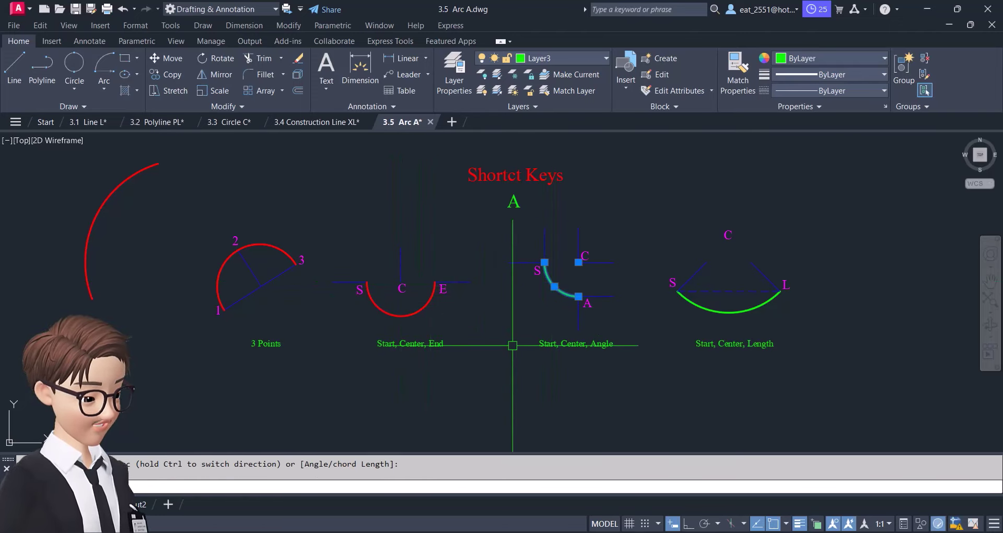
pyautogui.press('Delete')
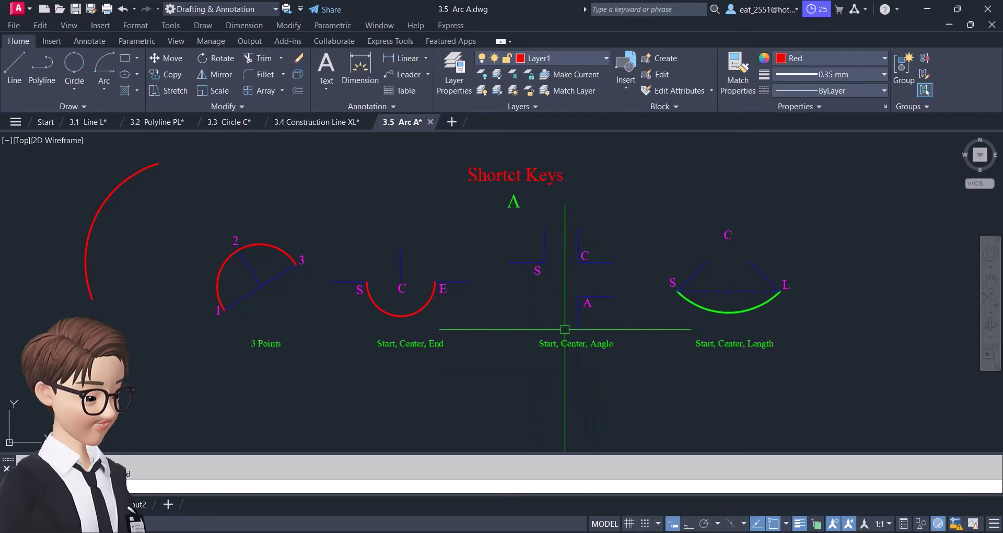
pyautogui.click(104, 90)
pyautogui.click(140, 168)
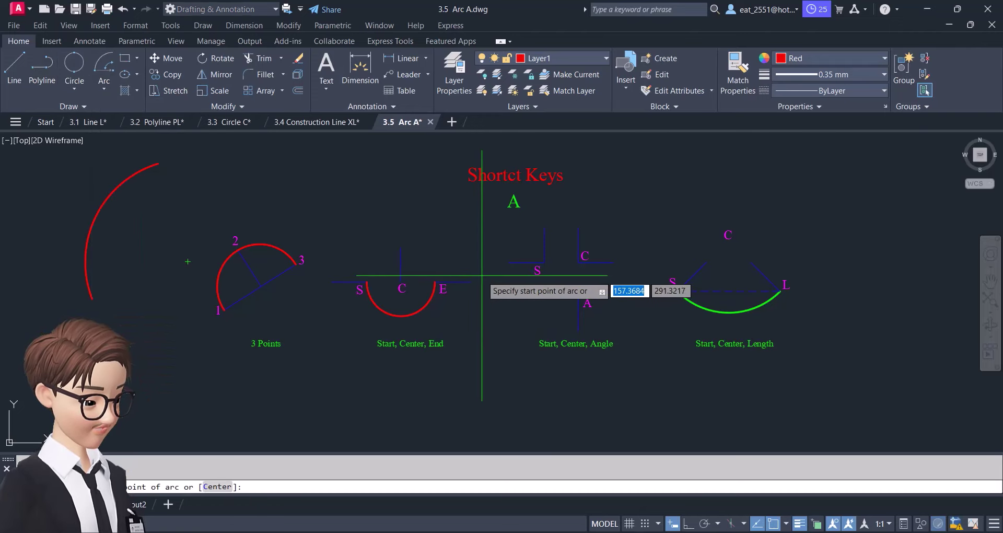
pyautogui.click(543, 262)
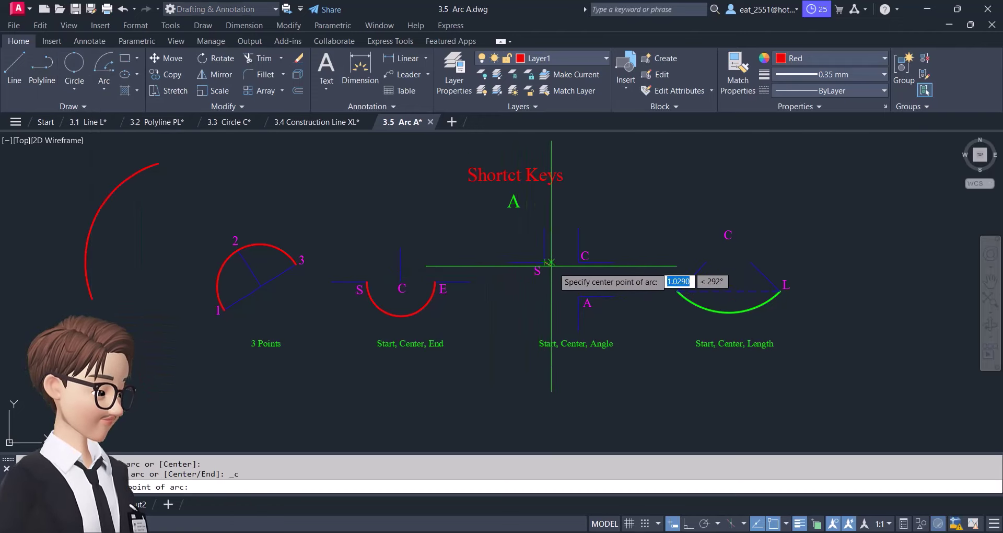
pyautogui.click(578, 262)
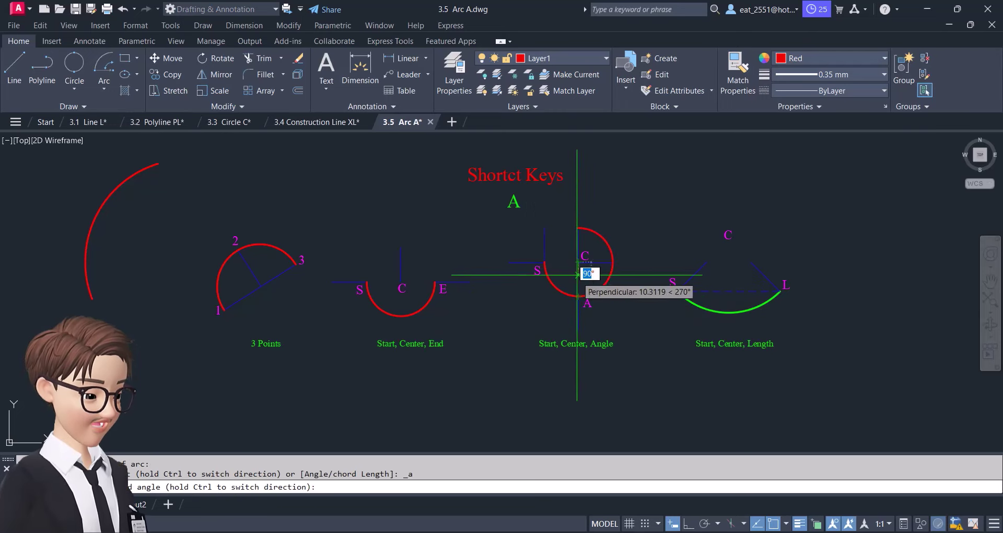
pyautogui.click(577, 183)
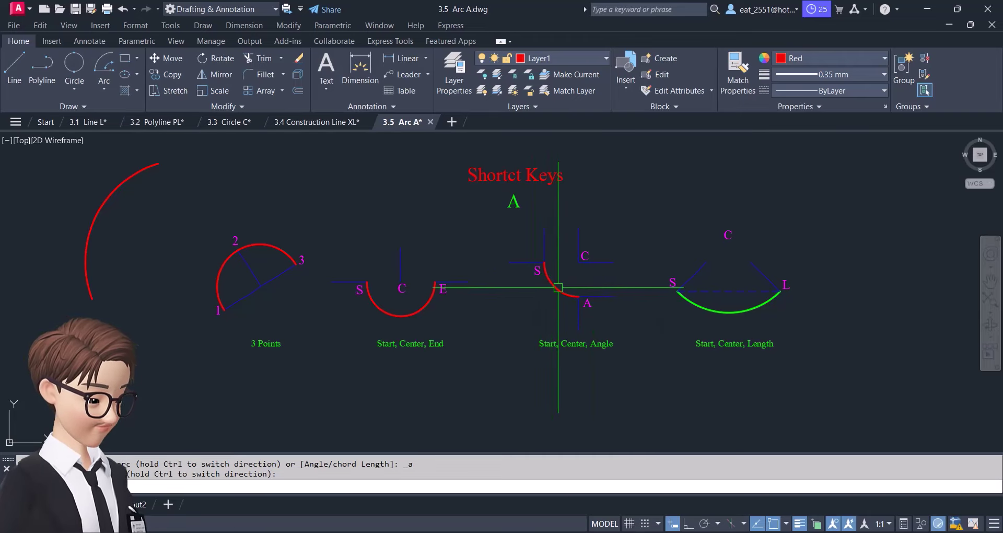
# - Delete the green Start, Center, Length example arc
pyautogui.click(729, 312)
pyautogui.press('Delete')
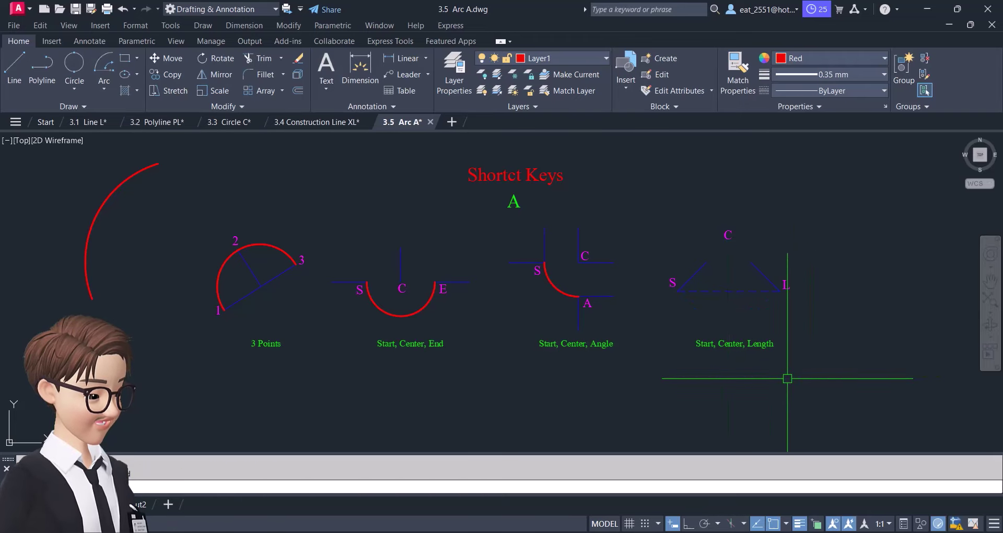
pyautogui.click(110, 89)
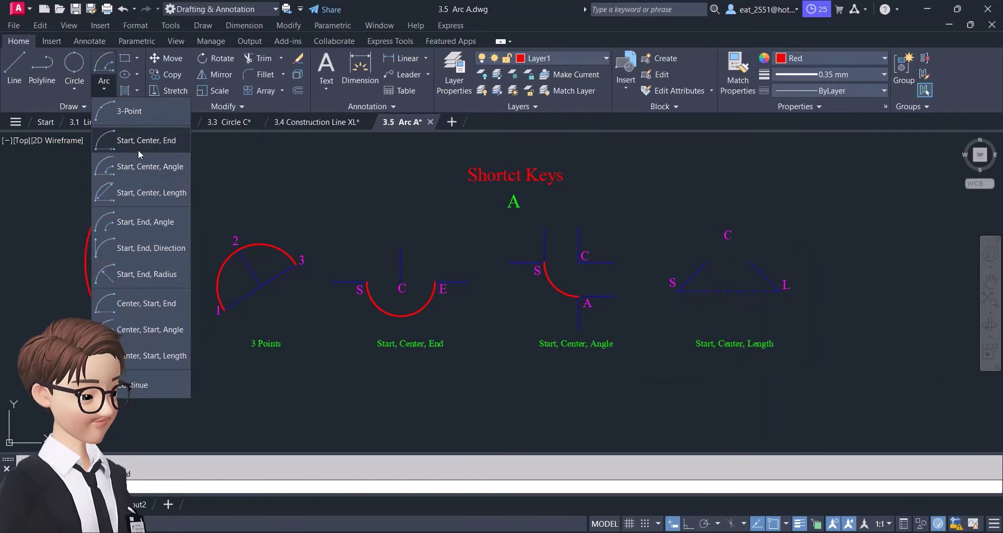
# - Draw the red Start, Center, Length arc from S around center C to L
pyautogui.click(138, 192)
pyautogui.moveTo(253, 219); pyautogui.dragTo(125, 238, button='middle')
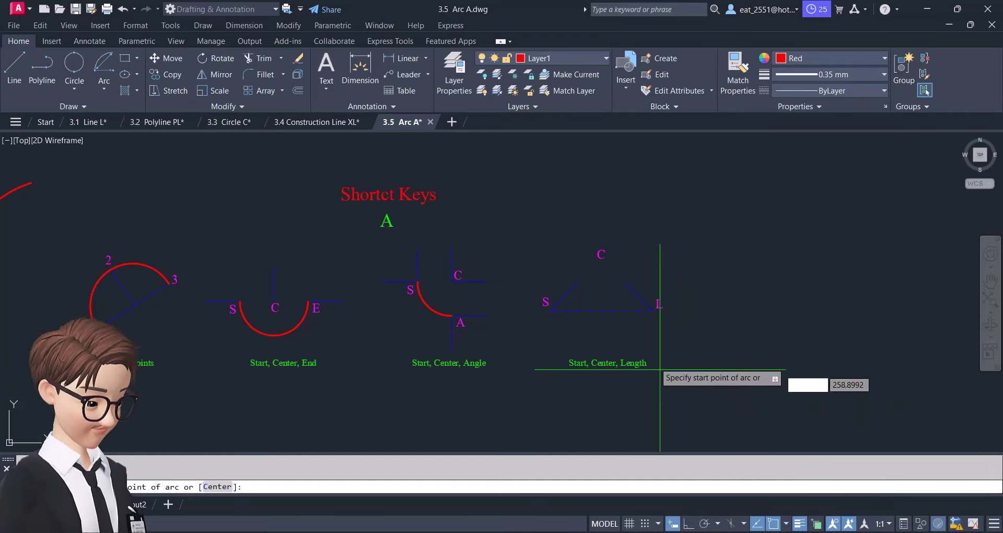
pyautogui.scroll(2, 606, 293)
pyautogui.scroll(2, 605, 293)
pyautogui.moveTo(606, 296); pyautogui.dragTo(584, 302, button='middle')
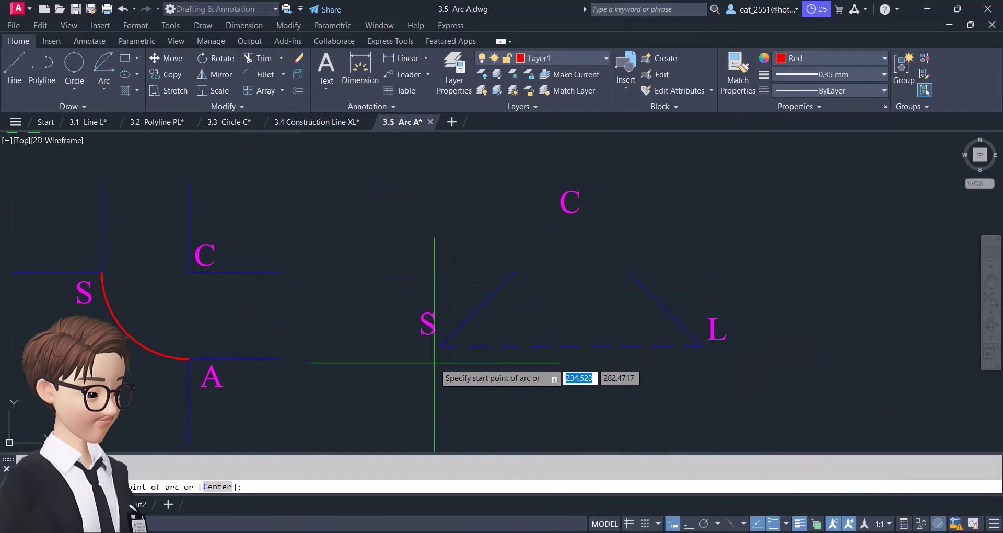
pyautogui.click(441, 345)
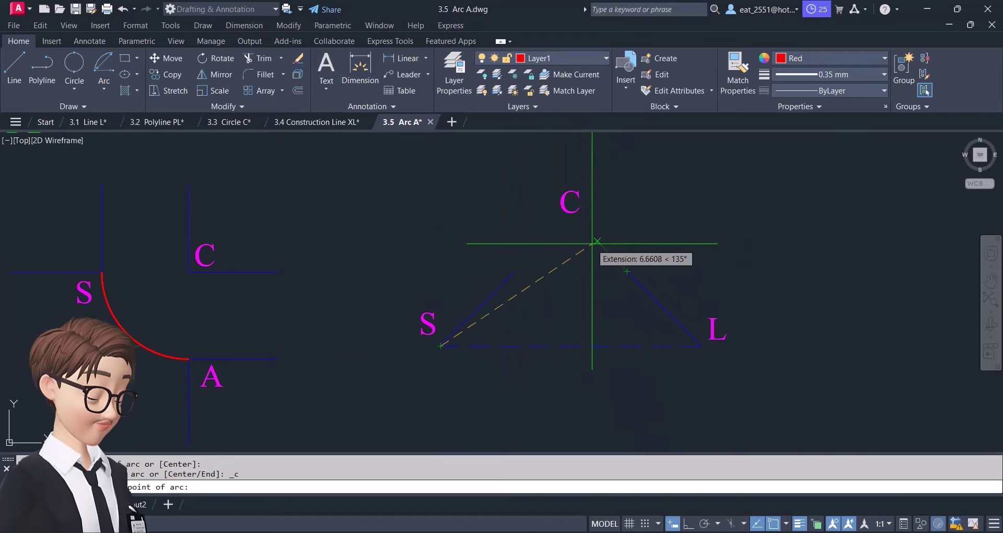
pyautogui.click(570, 215)
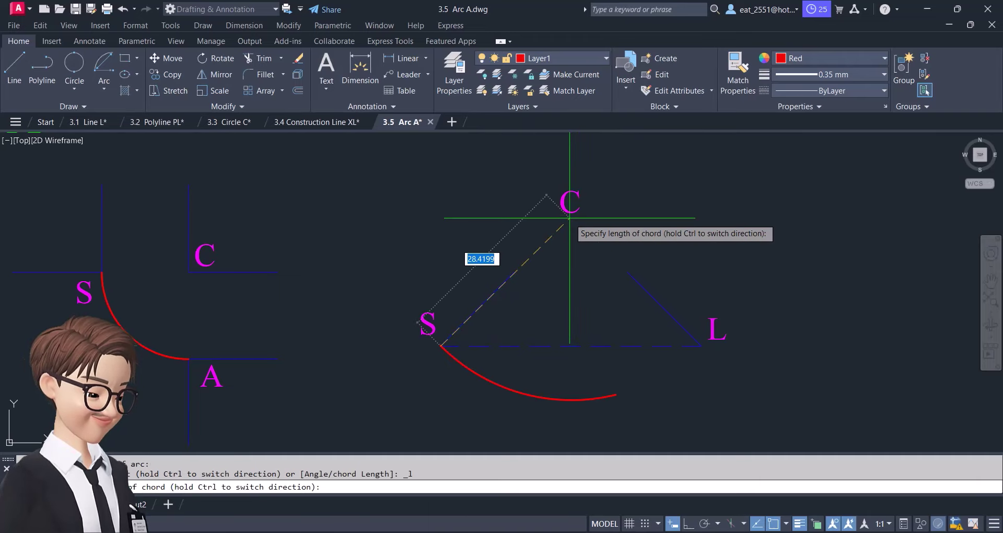
pyautogui.click(701, 345)
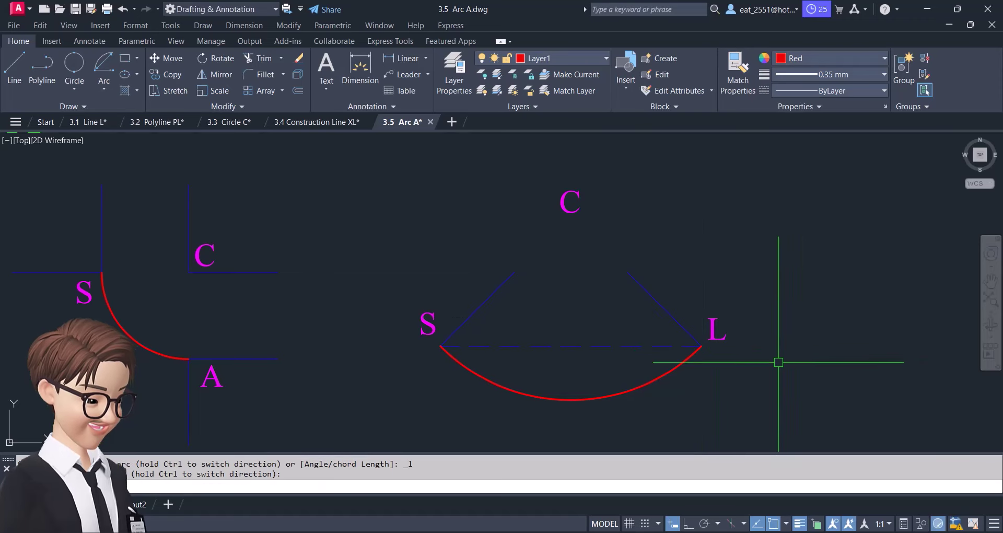
pyautogui.scroll(-2, 553, 246)
pyautogui.middleClick(665, 291)
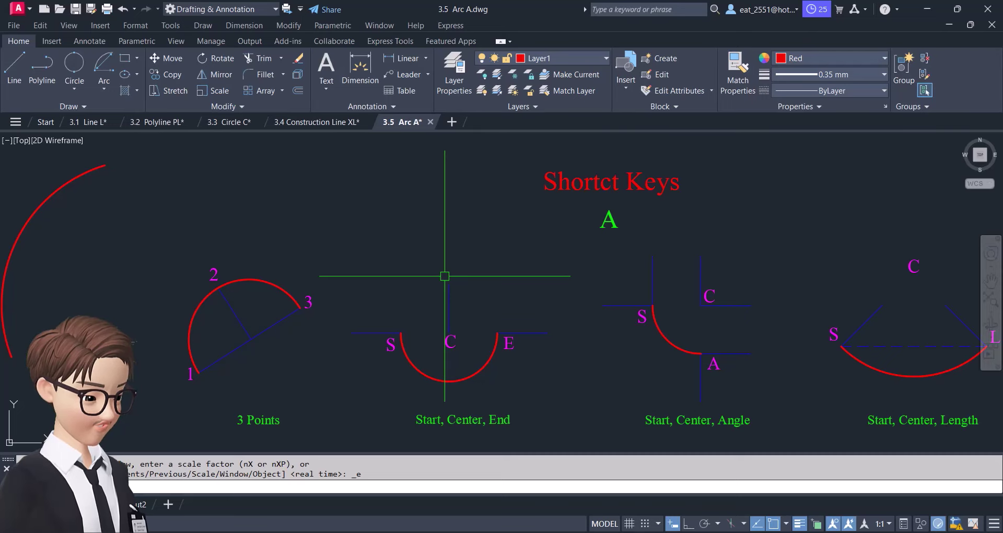
pyautogui.click(85, 122)
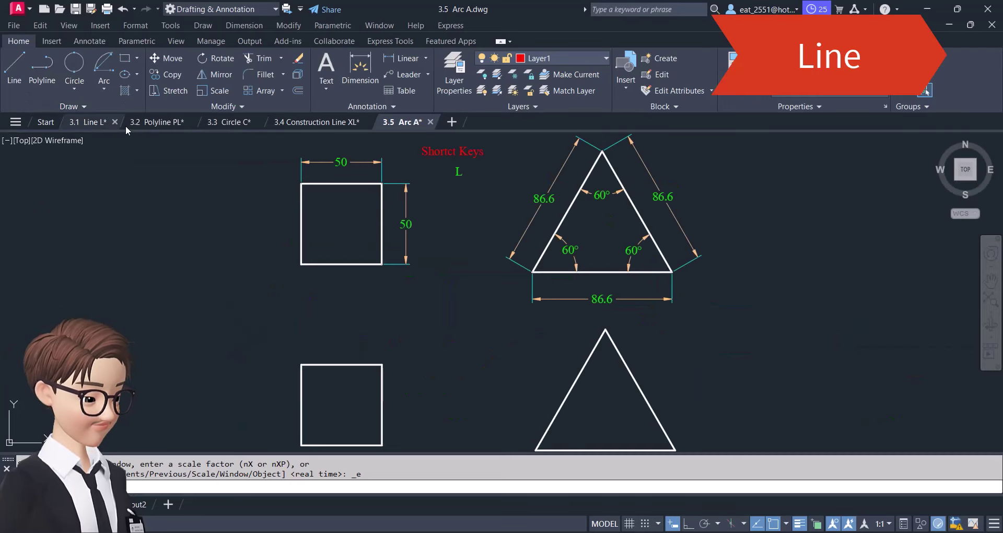
pyautogui.click(171, 123)
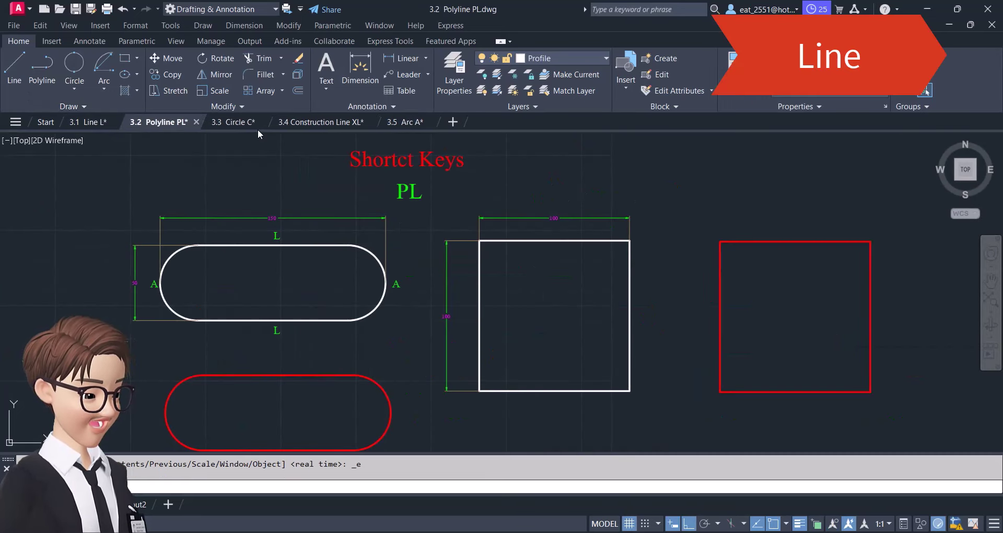
pyautogui.click(241, 125)
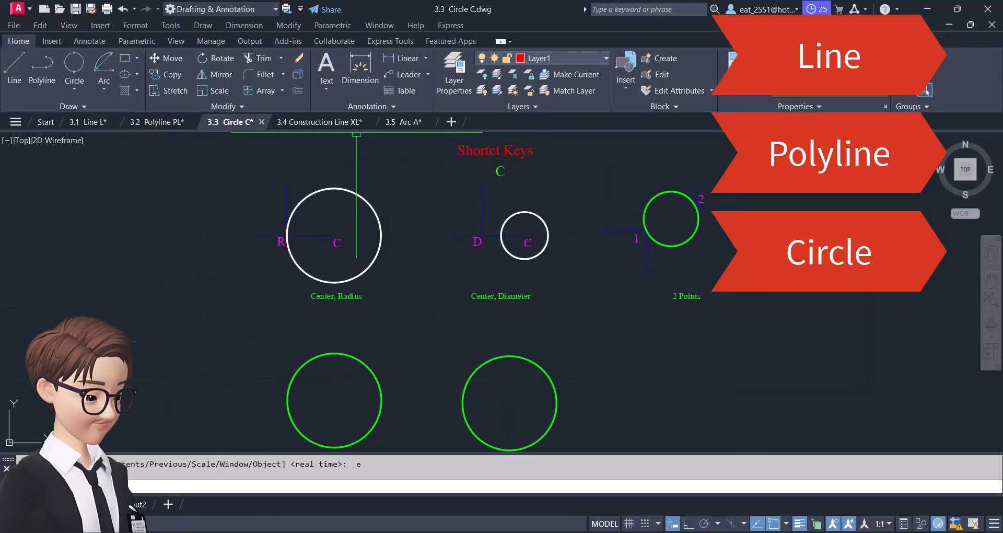
pyautogui.click(312, 121)
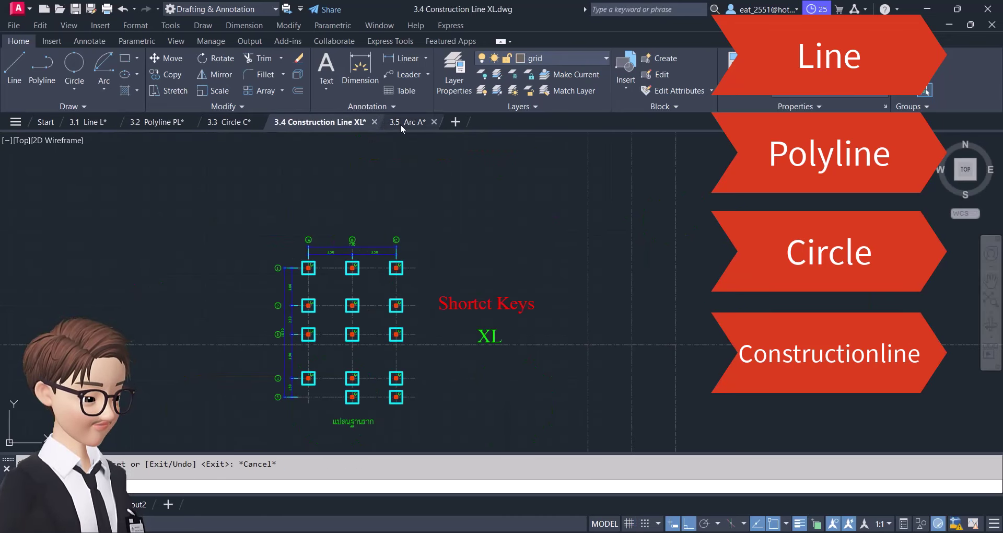
pyautogui.click(403, 123)
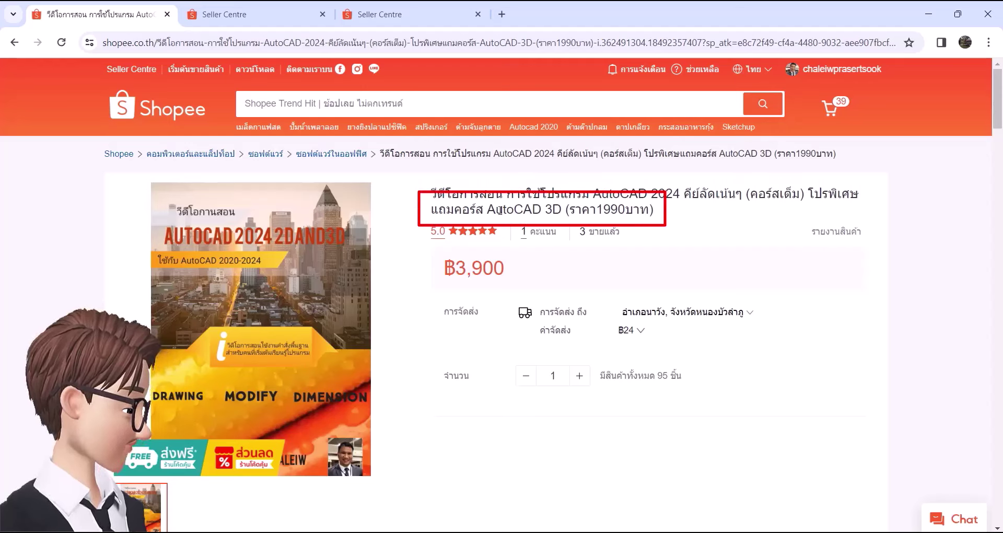
# - Highlight the bonus AutoCAD 3D course in the ฿3,900 AutoCAD 2024 listing title
pyautogui.moveTo(490, 210); pyautogui.dragTo(648, 210)
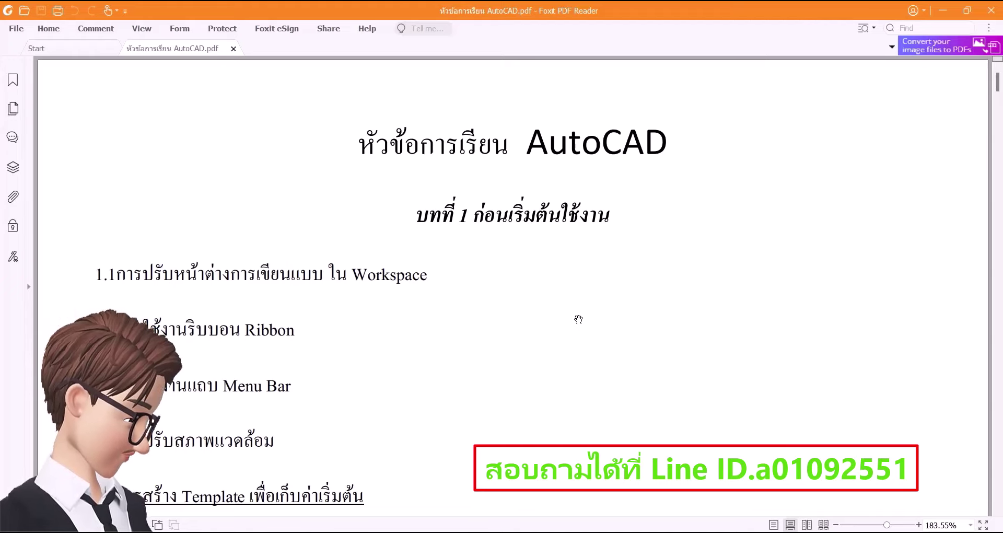
# - Scroll the course outline PDF down to the Chapter 3 commands like Points, Divide and Hatch
pyautogui.scroll(-2, 578, 319)
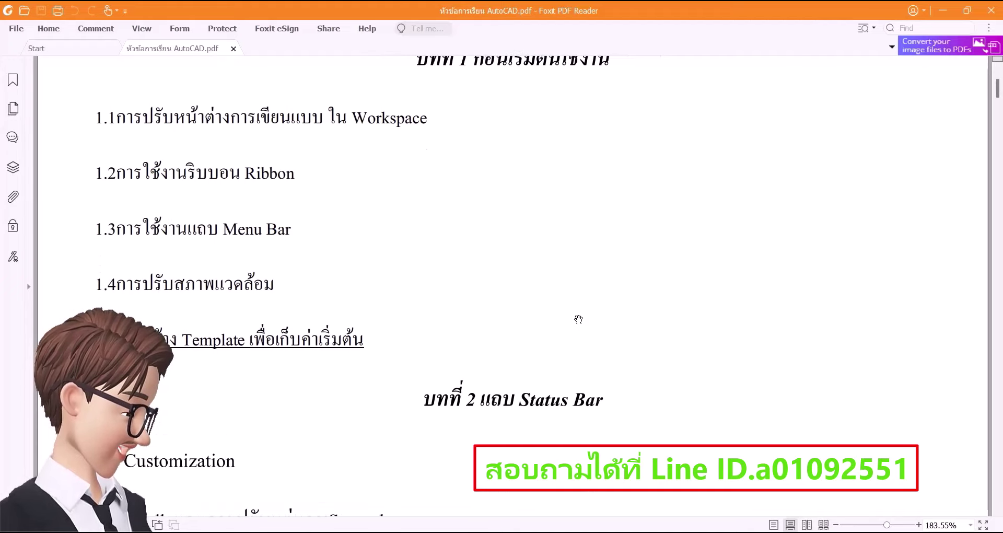
pyautogui.scroll(-4, 578, 319)
pyautogui.scroll(-2, 578, 320)
pyautogui.scroll(-5, 578, 319)
pyautogui.scroll(-4, 579, 319)
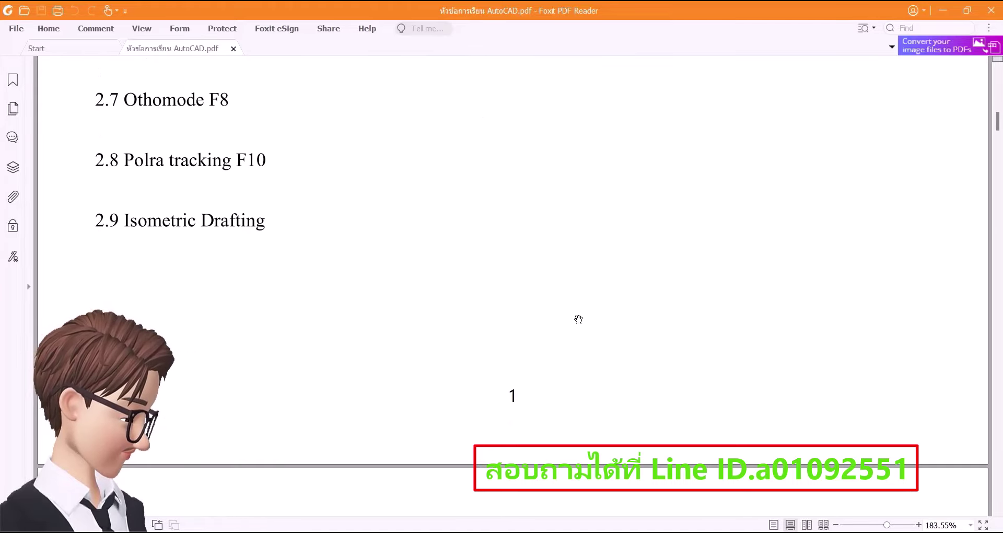
pyautogui.scroll(-4, 578, 319)
pyautogui.scroll(-7, 578, 319)
pyautogui.scroll(-4, 577, 319)
pyautogui.scroll(-5, 577, 320)
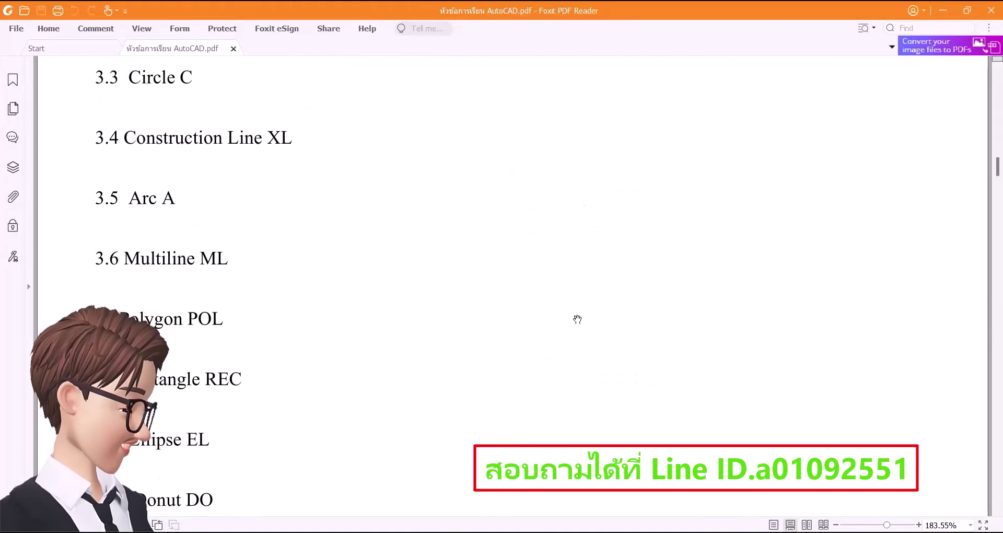
pyautogui.scroll(-4, 577, 319)
pyautogui.scroll(-4, 577, 319)
pyautogui.scroll(-1, 577, 319)
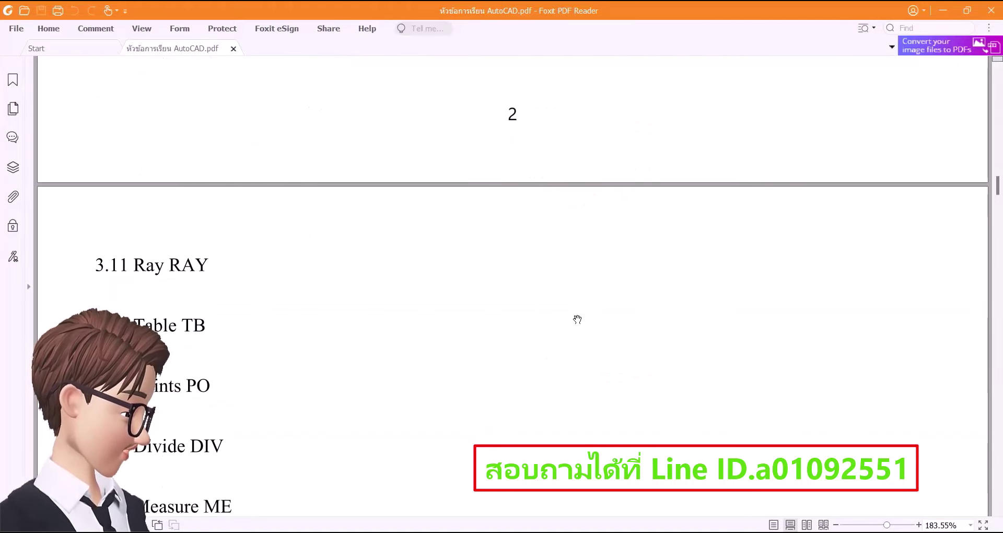
pyautogui.scroll(-4, 577, 319)
pyautogui.scroll(-3, 578, 319)
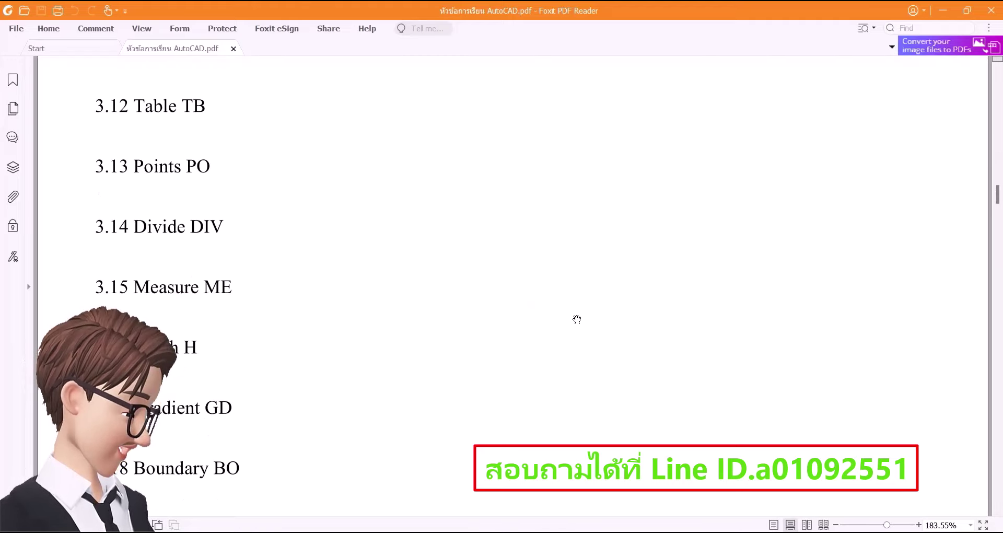
pyautogui.scroll(-7, 576, 319)
pyautogui.scroll(5, 574, 319)
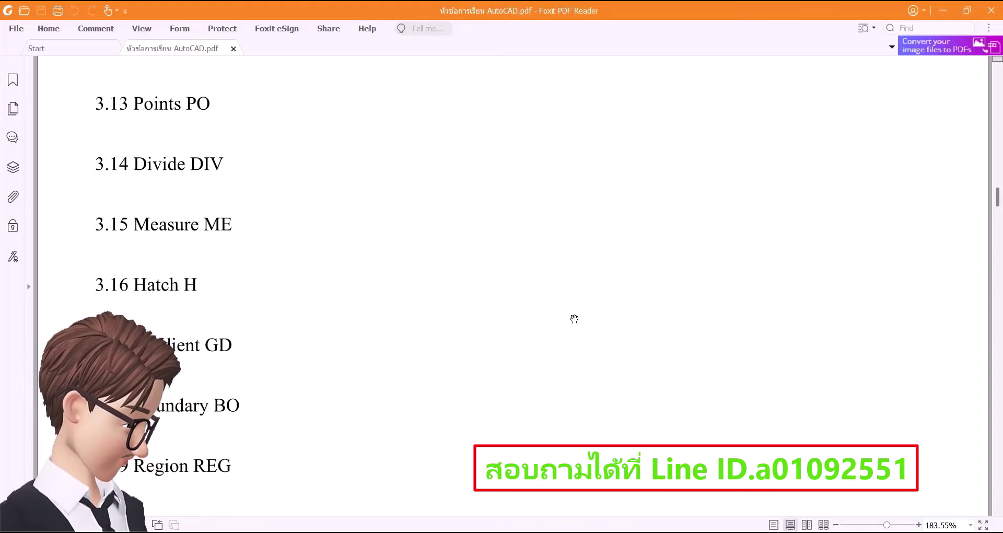
pyautogui.scroll(-8, 574, 319)
pyautogui.scroll(-7, 575, 319)
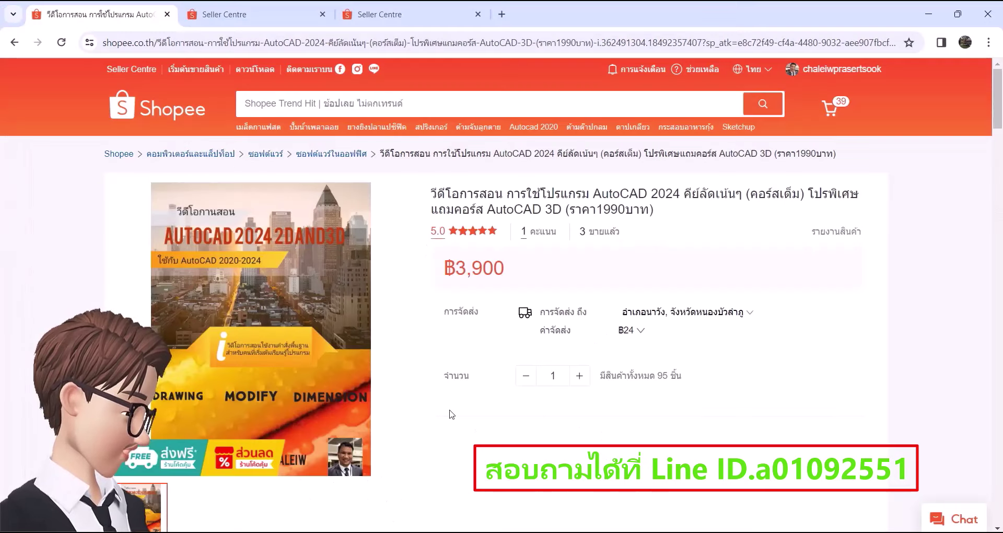